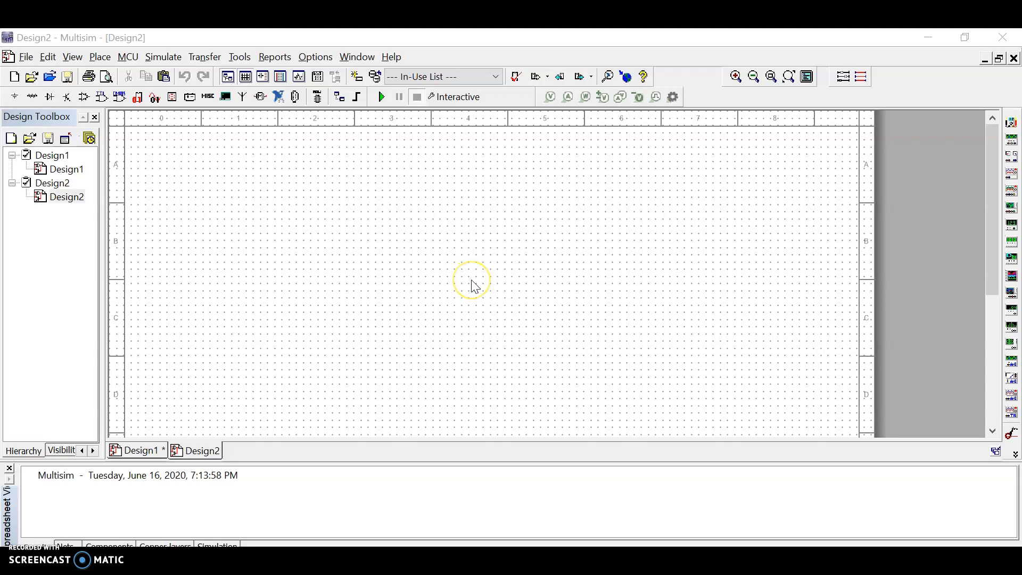
Place a GROUND component from the POWER_SOURCES family on the sheet, near the upper part of column 1, row C.
{"action": "left_click", "coordinate": [15, 98]}
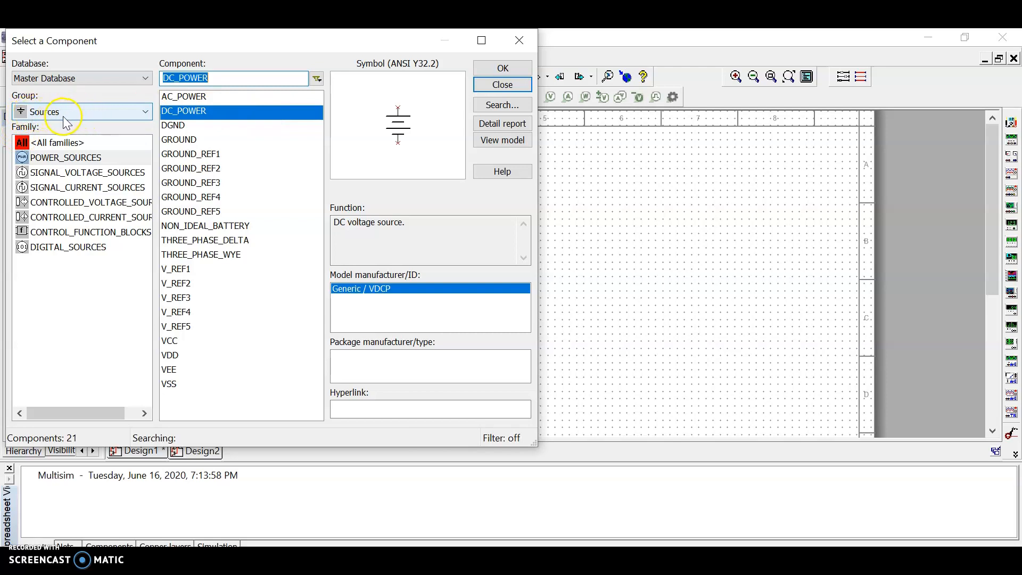
{"action": "left_click", "coordinate": [227, 78]}
{"action": "left_click_drag", "start_coordinate": [227, 78], "coordinate": [159, 78]}
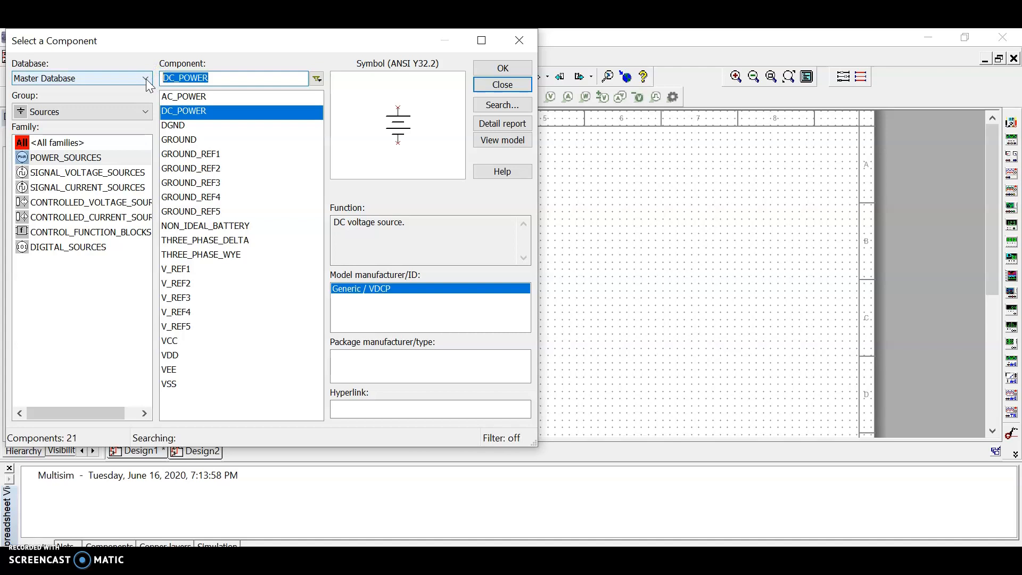
{"action": "type", "text": "gro"}
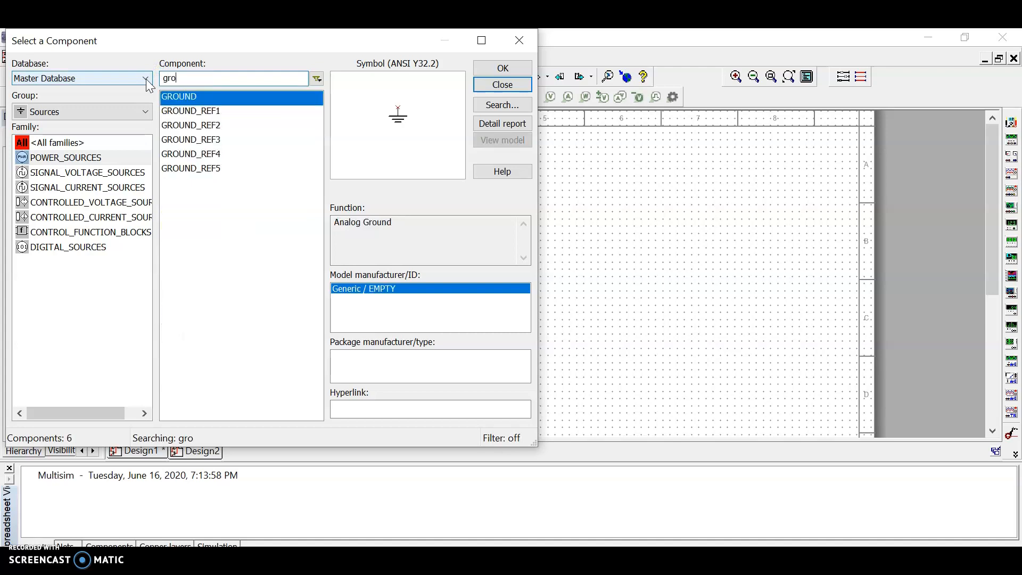
{"action": "left_click", "coordinate": [187, 98]}
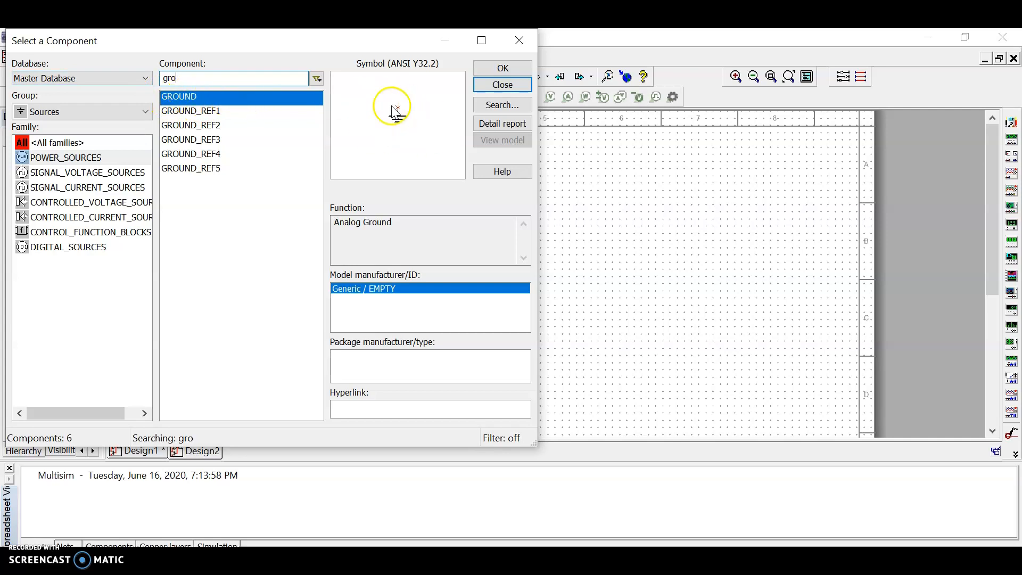
{"action": "left_click", "coordinate": [503, 75]}
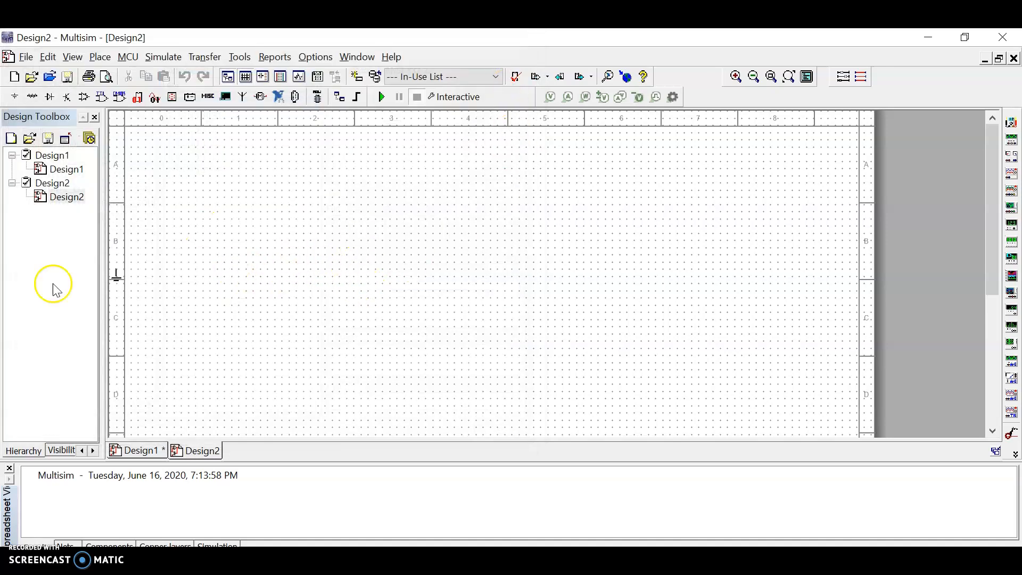
{"action": "left_click", "coordinate": [238, 295]}
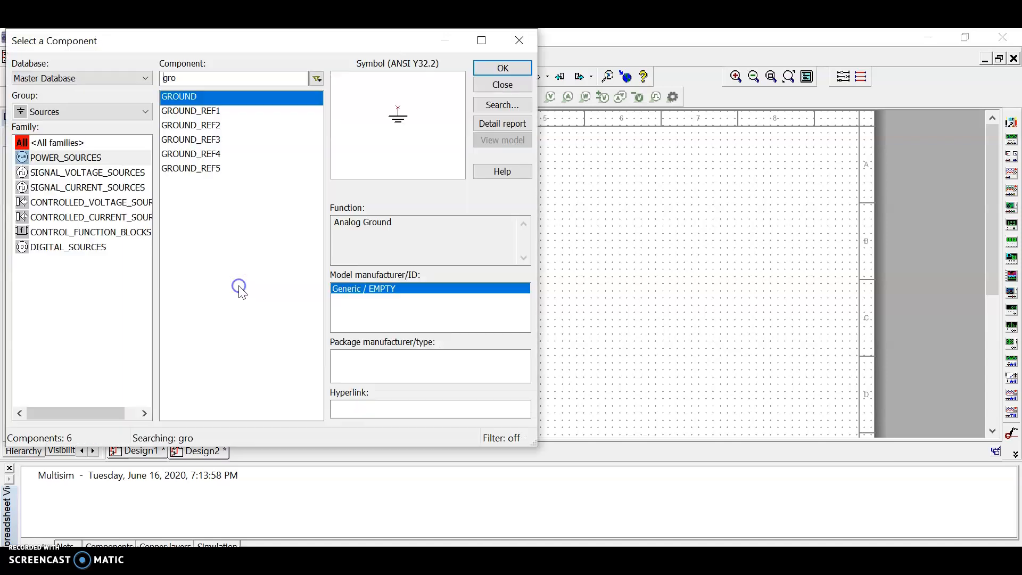
Search the SIGNAL_VOLTAGE_SOURCES family for "dc source".
{"action": "left_click_drag", "start_coordinate": [342, 37], "coordinate": [632, 76]}
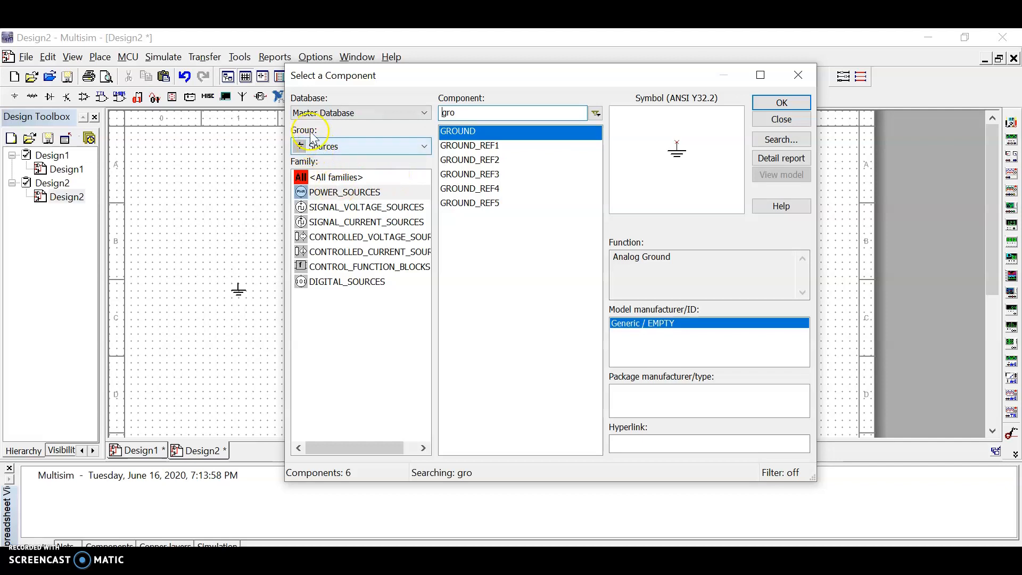
{"action": "left_click", "coordinate": [331, 195]}
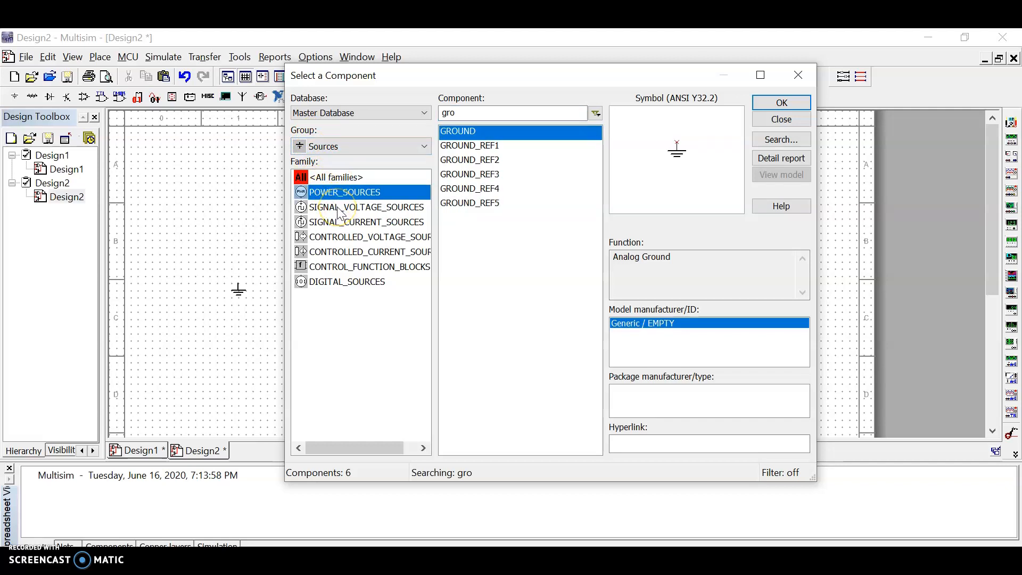
{"action": "left_click", "coordinate": [356, 208]}
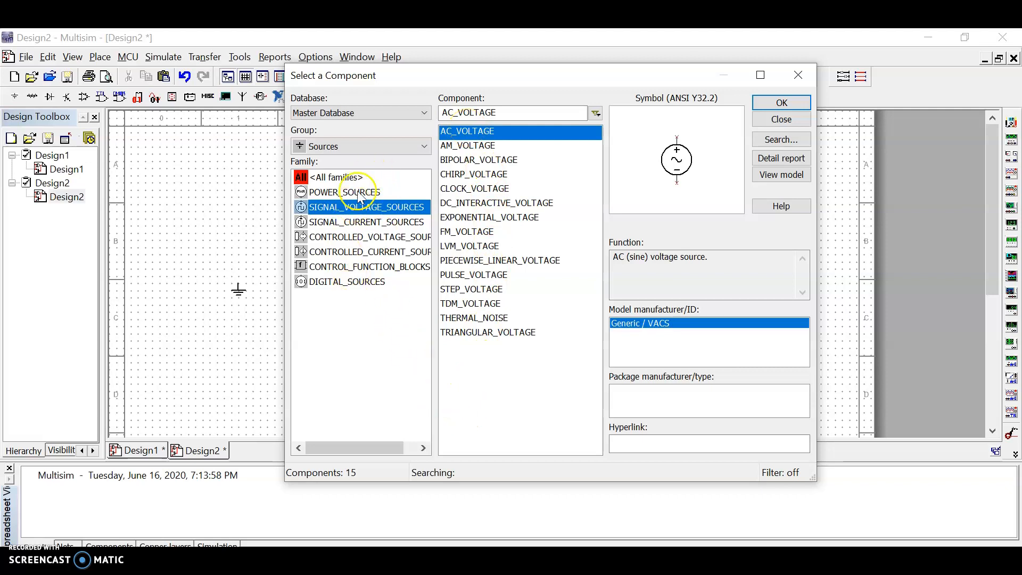
{"action": "left_click_drag", "start_coordinate": [508, 112], "coordinate": [444, 112]}
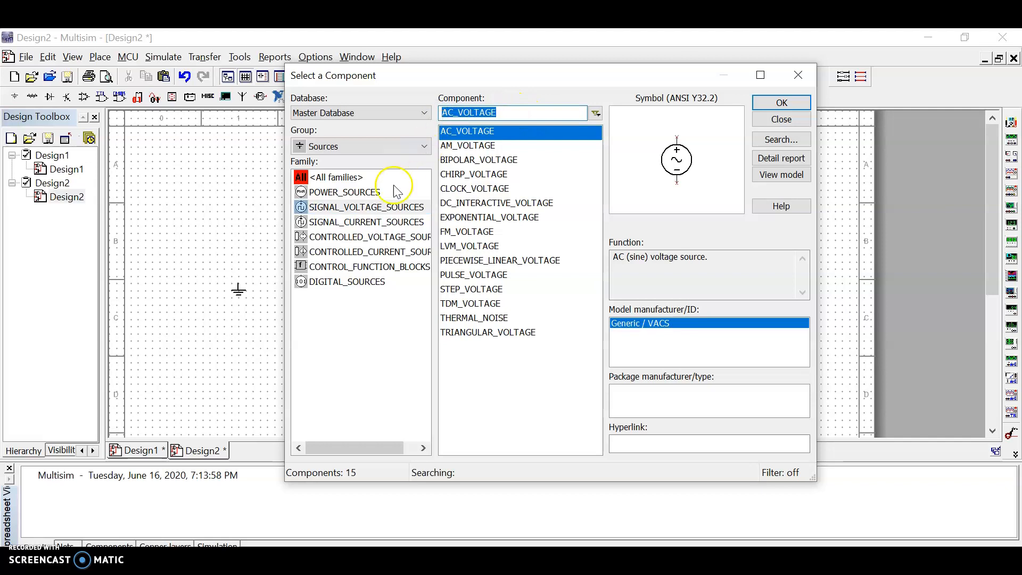
{"action": "type", "text": "dc"}
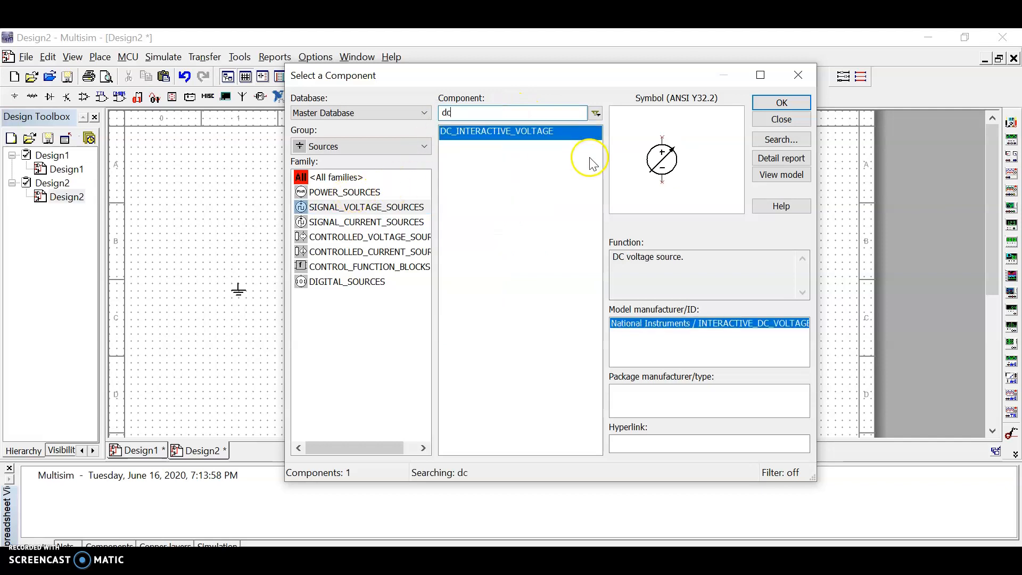
{"action": "type", "text": " source"}
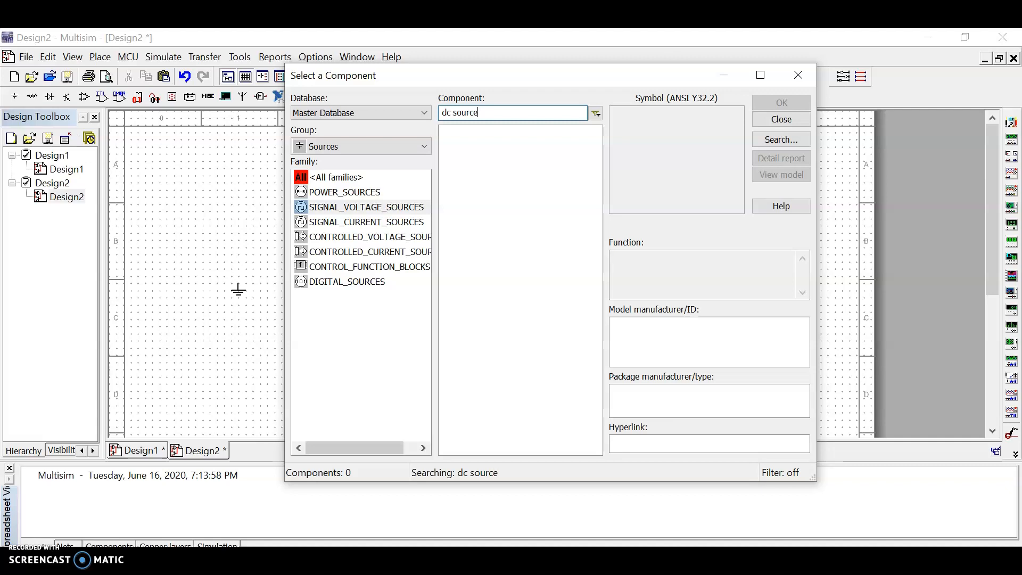
Find DC_POWER in the POWER_SOURCES family and place it on the sheet above the ground symbol.
{"action": "left_click", "coordinate": [326, 179]}
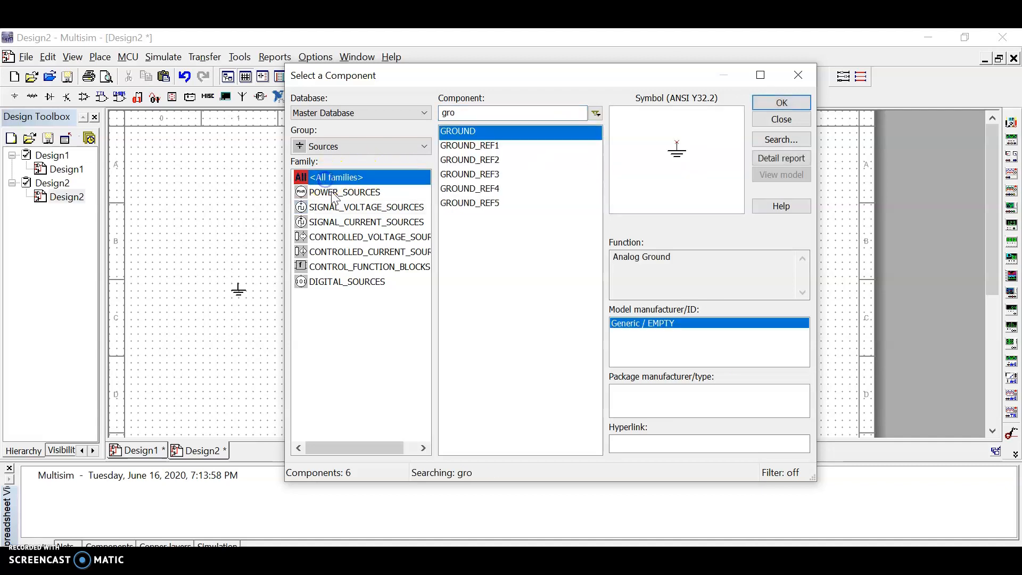
{"action": "left_click", "coordinate": [331, 191]}
{"action": "left_click", "coordinate": [468, 111]}
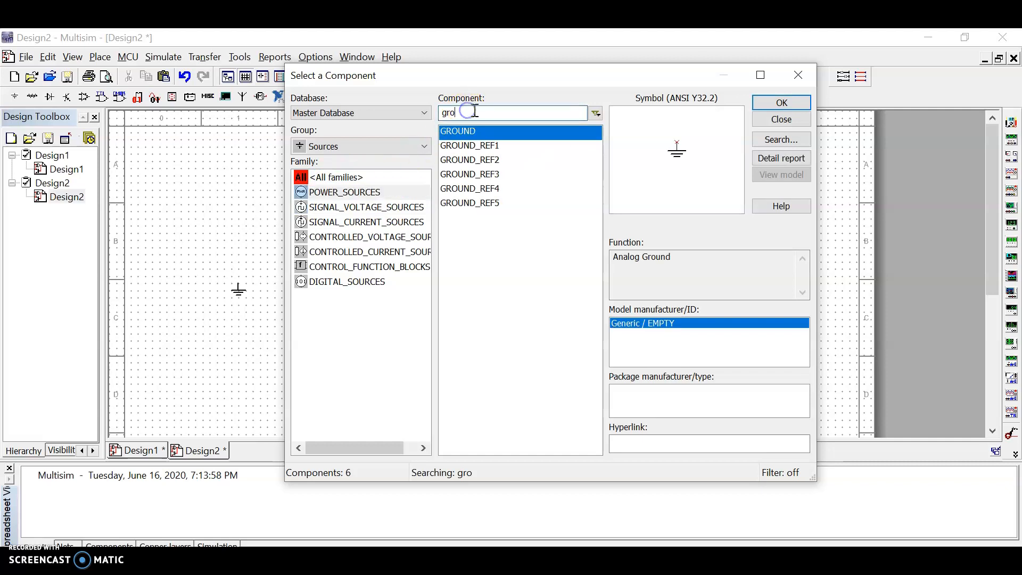
{"action": "key", "text": "BackSpace"}
{"action": "type", "text": "dc"}
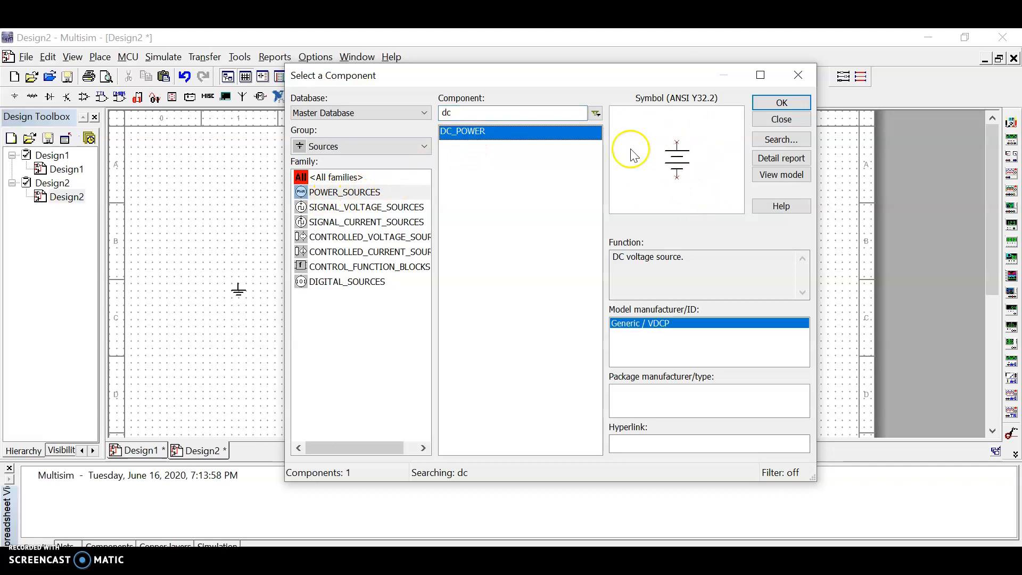
{"action": "left_click", "coordinate": [780, 102]}
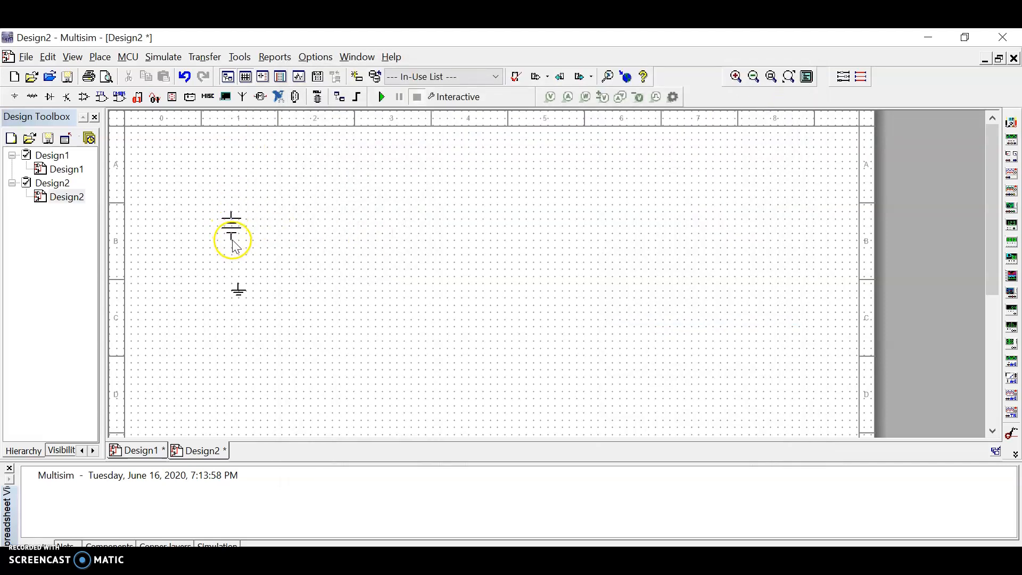
{"action": "left_click", "coordinate": [234, 230]}
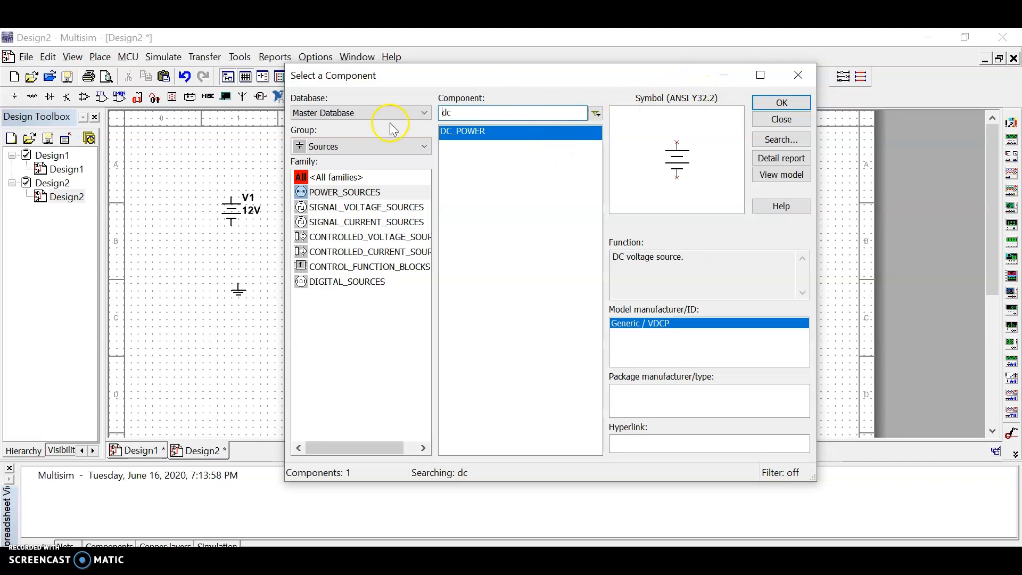
Place a 5k resistor from the Basic group's RESISTOR family to the right of the DC source.
{"action": "left_click_drag", "start_coordinate": [556, 78], "coordinate": [689, 72]}
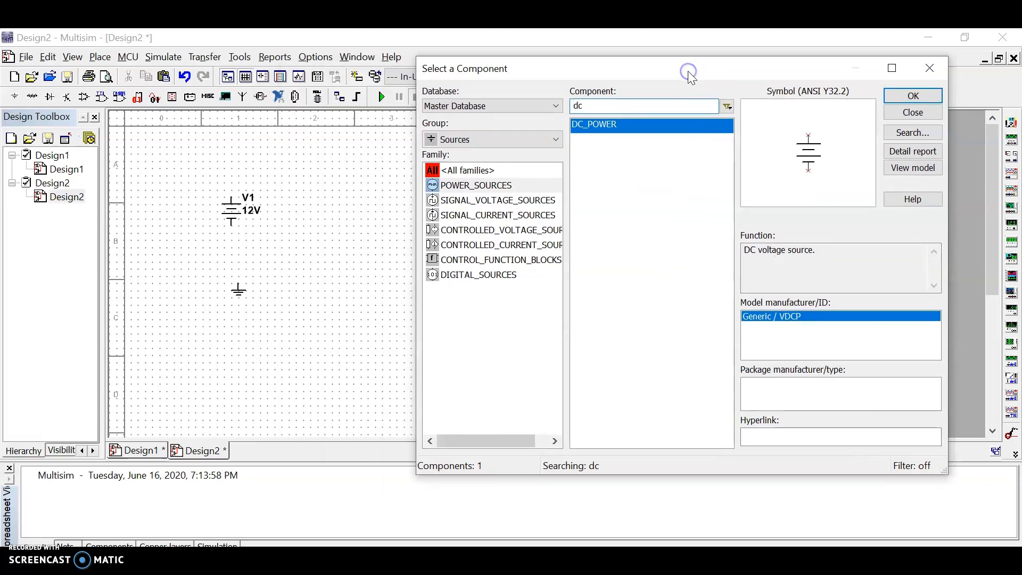
{"action": "left_click", "coordinate": [555, 139]}
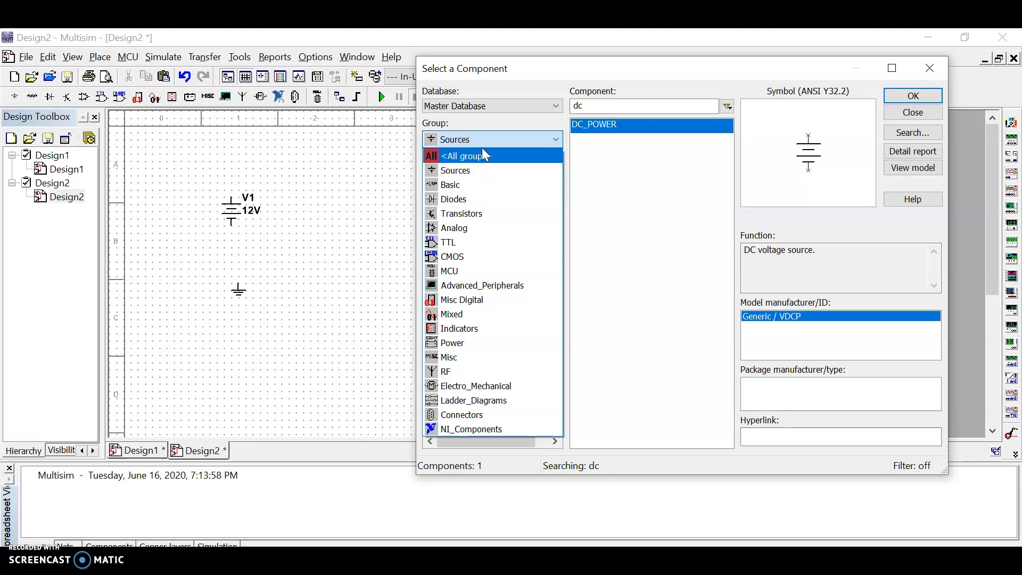
{"action": "left_click", "coordinate": [445, 189]}
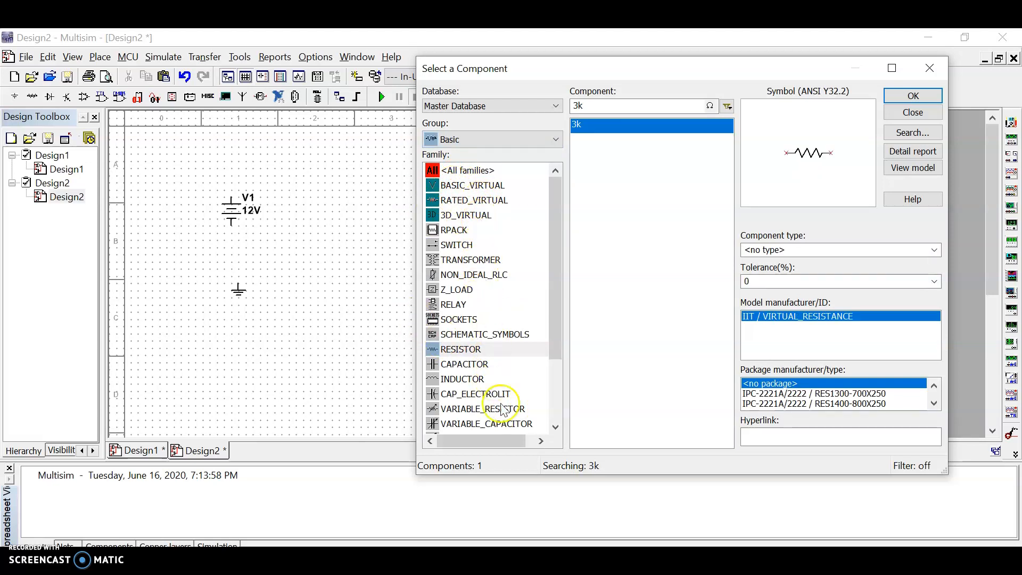
{"action": "left_click", "coordinate": [458, 352]}
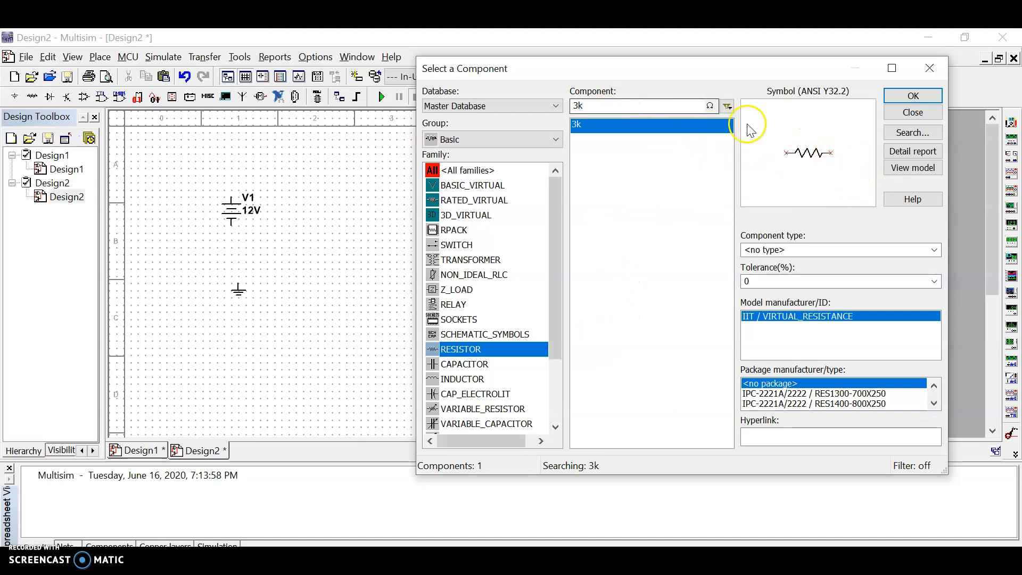
{"action": "left_click", "coordinate": [591, 107]}
{"action": "left_click_drag", "start_coordinate": [590, 107], "coordinate": [571, 106]}
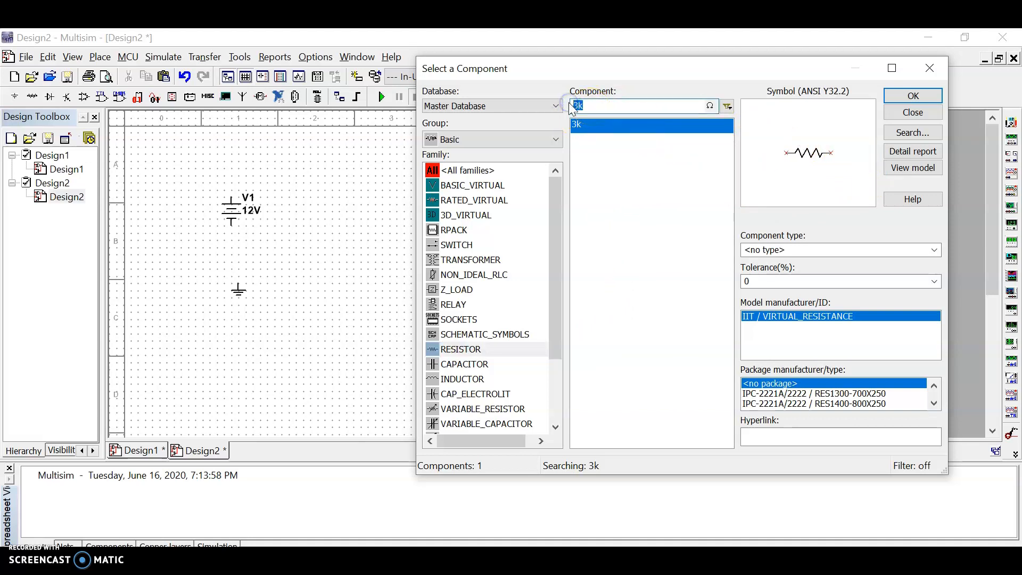
{"action": "type", "text": "5k"}
{"action": "left_click", "coordinate": [912, 95]}
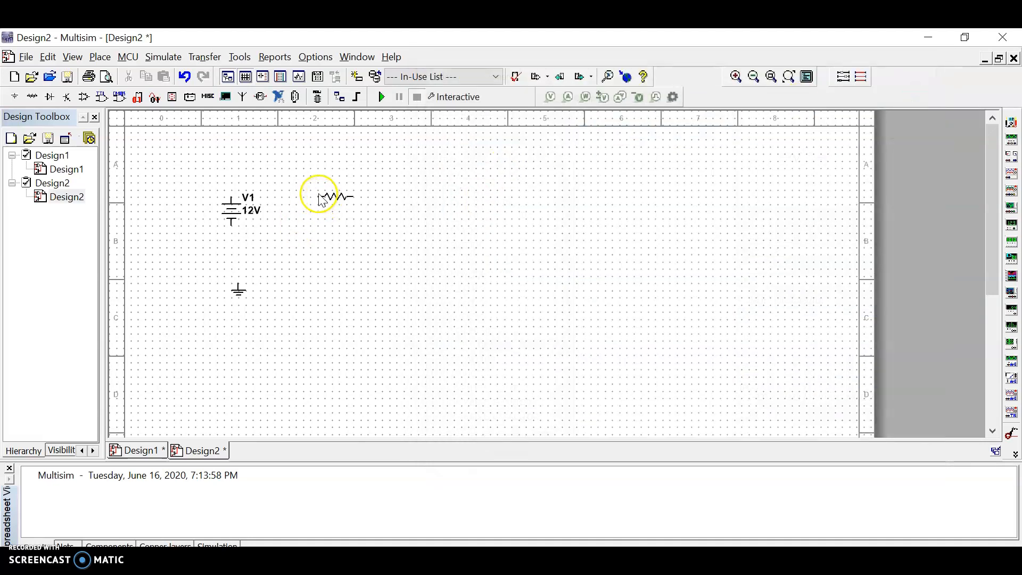
{"action": "left_click", "coordinate": [318, 191]}
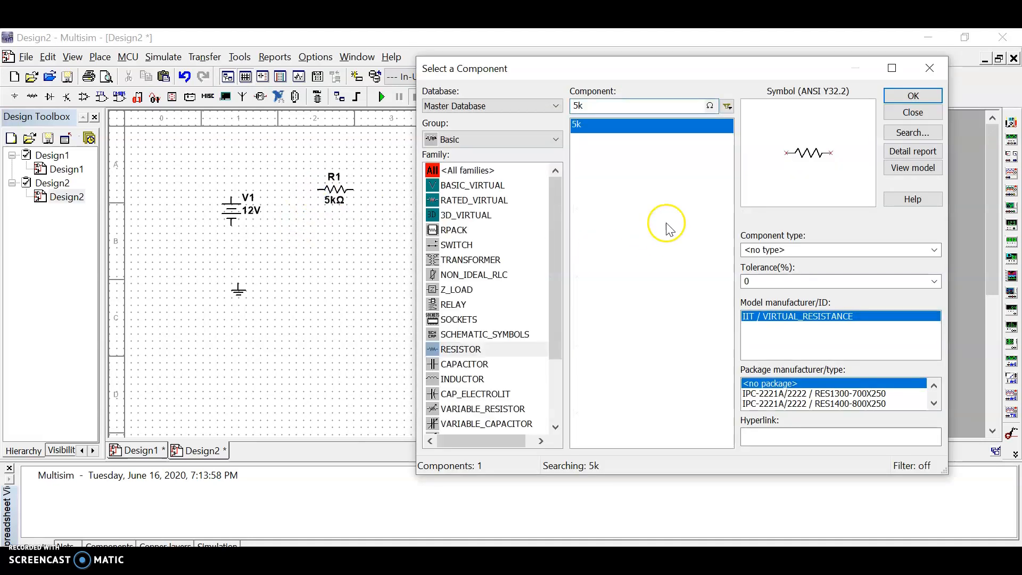
Place a 6k resistor to the right of resistor R1, level with it.
{"action": "left_click_drag", "start_coordinate": [586, 108], "coordinate": [571, 108]}
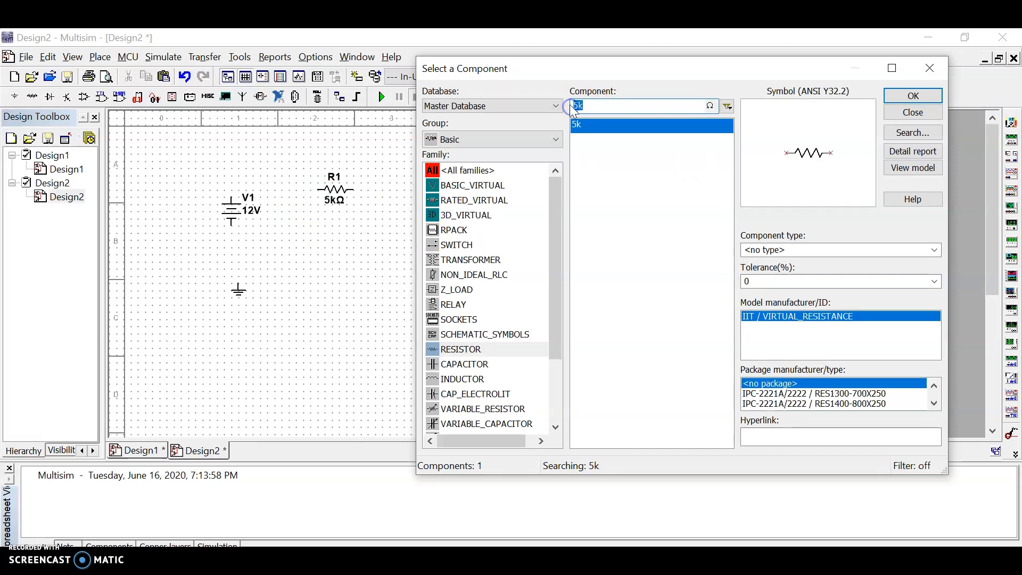
{"action": "type", "text": "6k"}
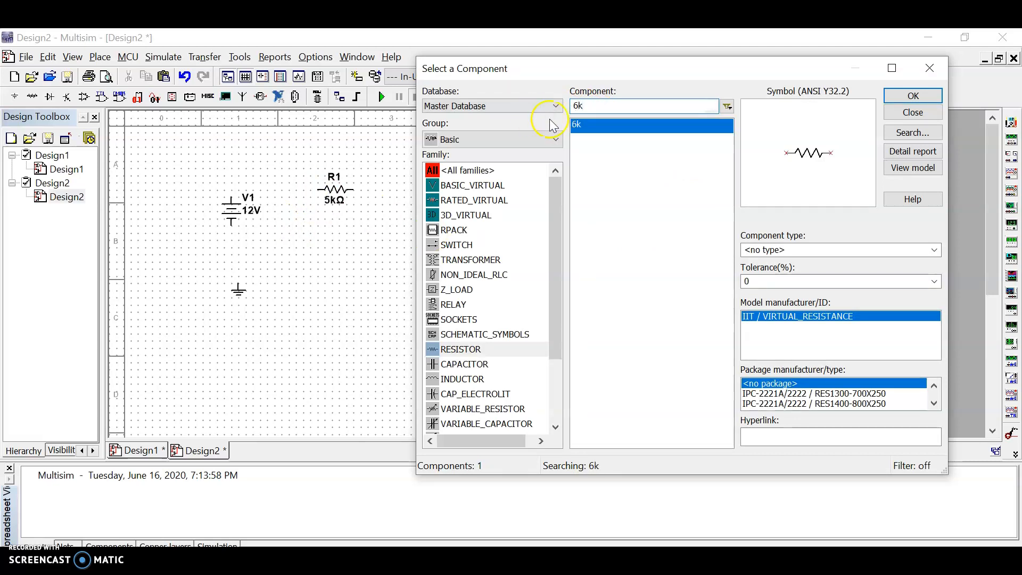
{"action": "left_click", "coordinate": [913, 95]}
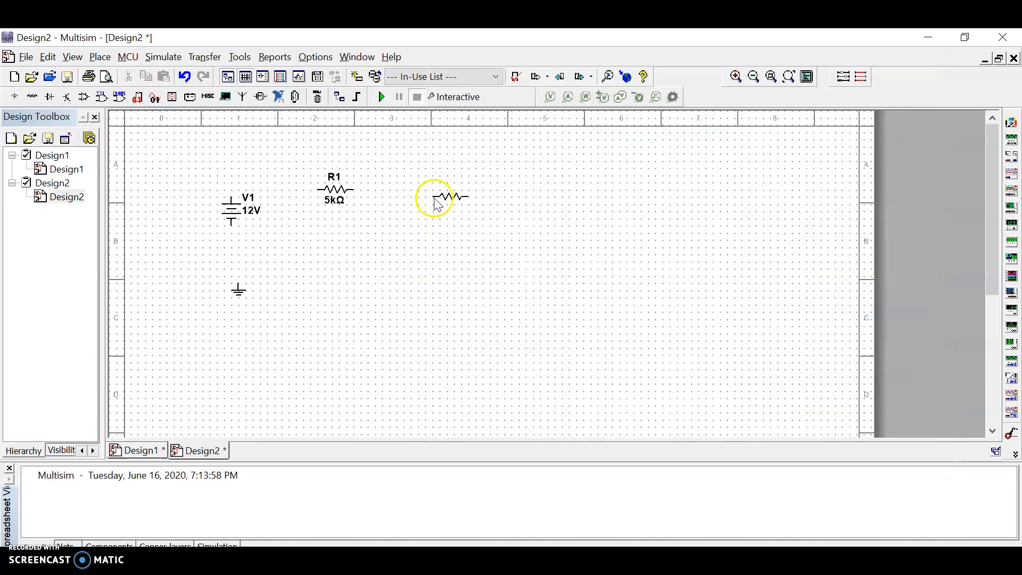
{"action": "left_click", "coordinate": [434, 197]}
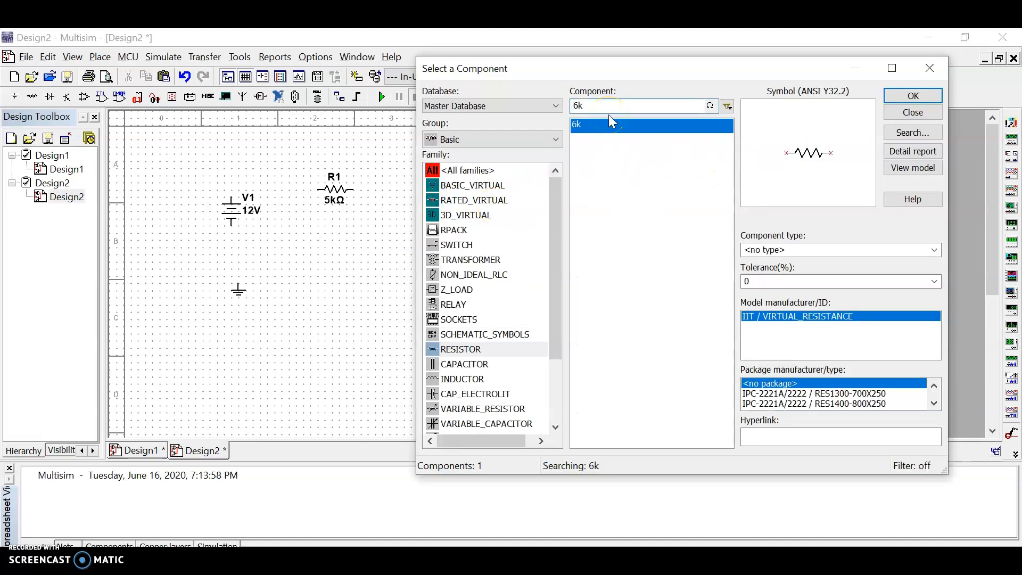
Place a 2k resistor below and between R1 and R2, and finish adding components.
{"action": "key", "text": "Delete"}
{"action": "type", "text": "2"}
{"action": "left_click", "coordinate": [926, 97]}
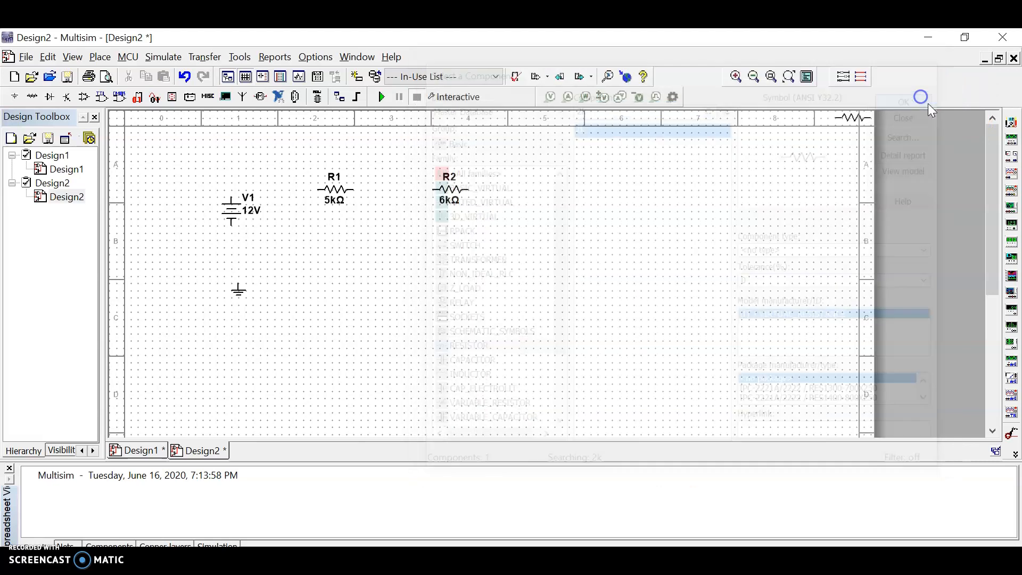
{"action": "left_click", "coordinate": [372, 248]}
{"action": "left_click", "coordinate": [914, 93]}
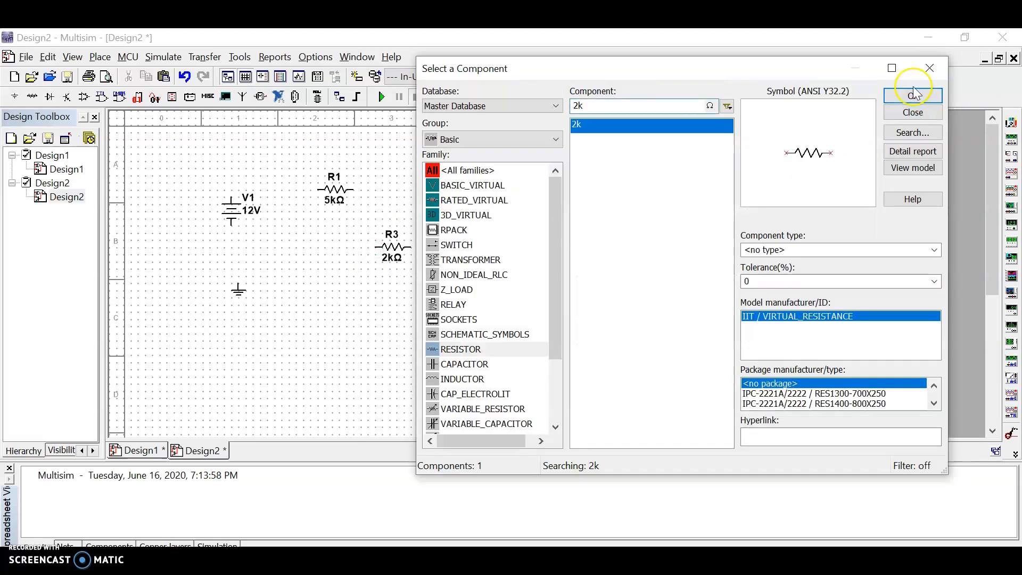
{"action": "left_click", "coordinate": [932, 67]}
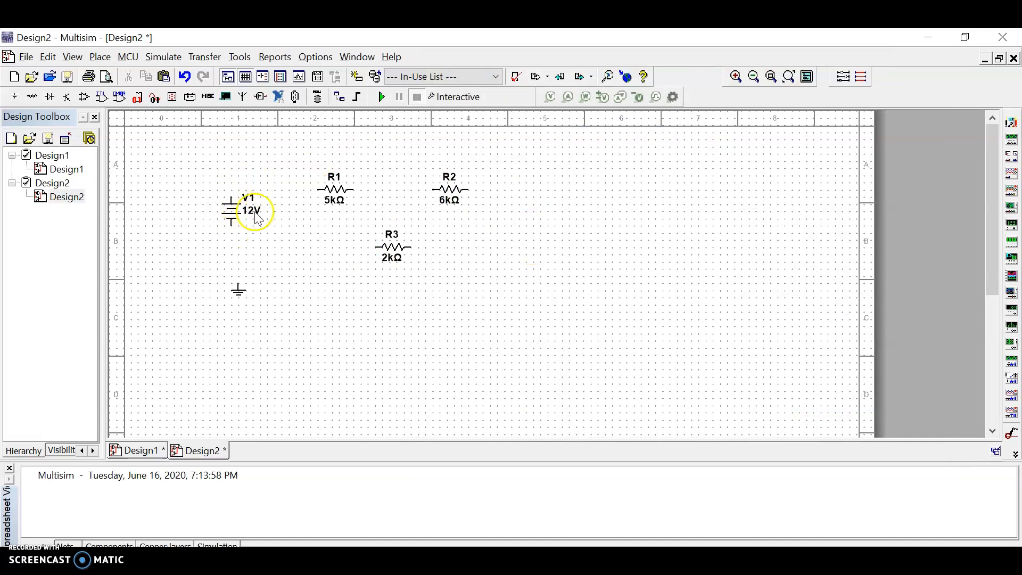
Rotate the 2 kΩ resistor R3 90° clockwise so it stands vertically between R1 and R2.
{"action": "left_click", "coordinate": [389, 251]}
{"action": "left_click", "coordinate": [391, 251]}
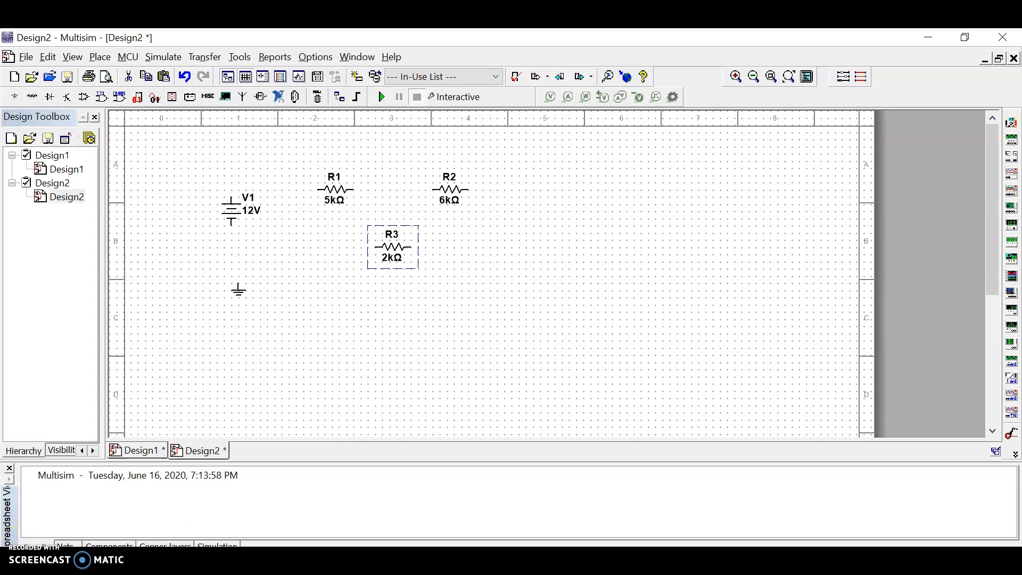
{"action": "right_click", "coordinate": [385, 249]}
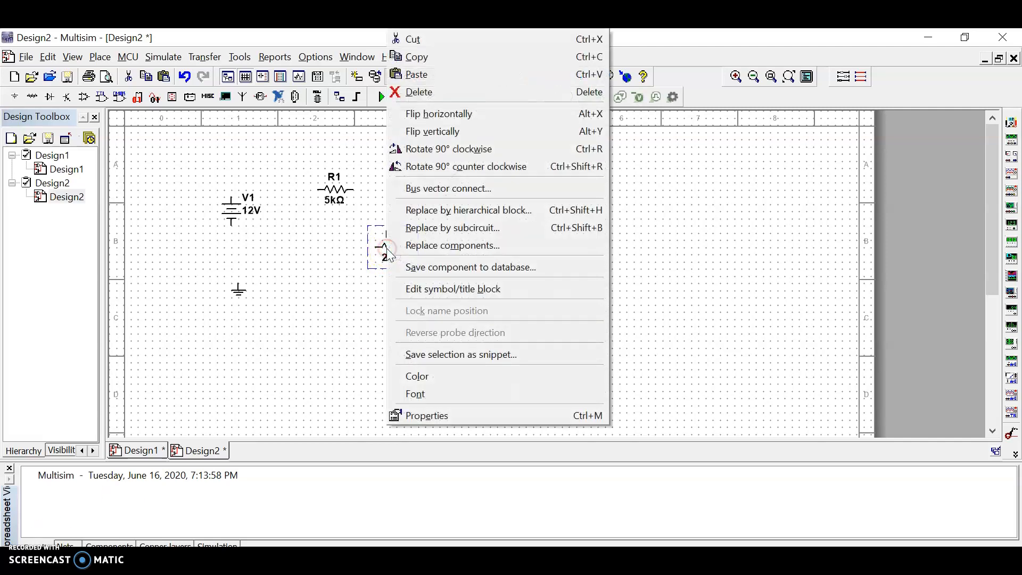
{"action": "left_click", "coordinate": [424, 174]}
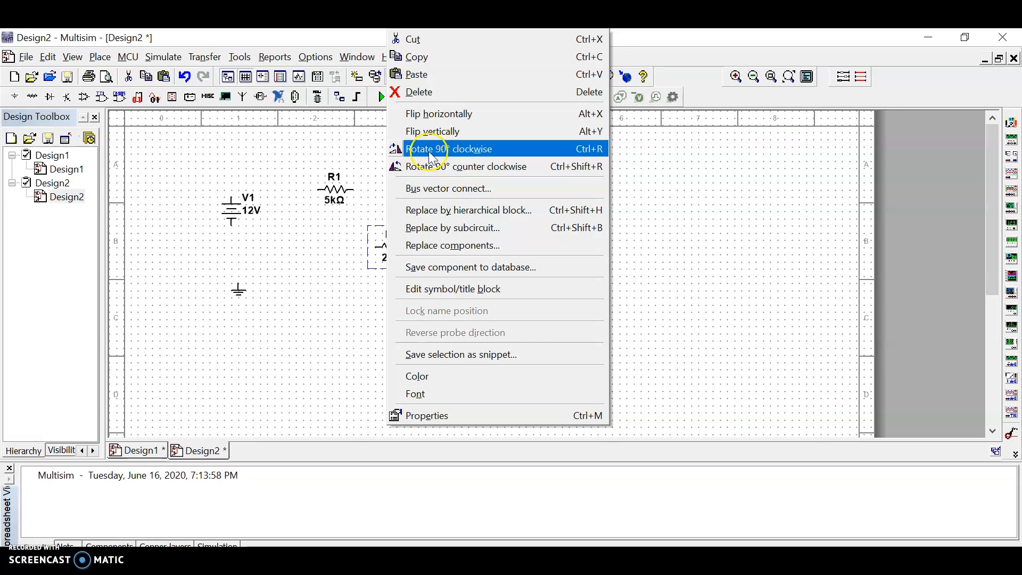
{"action": "left_click", "coordinate": [420, 150]}
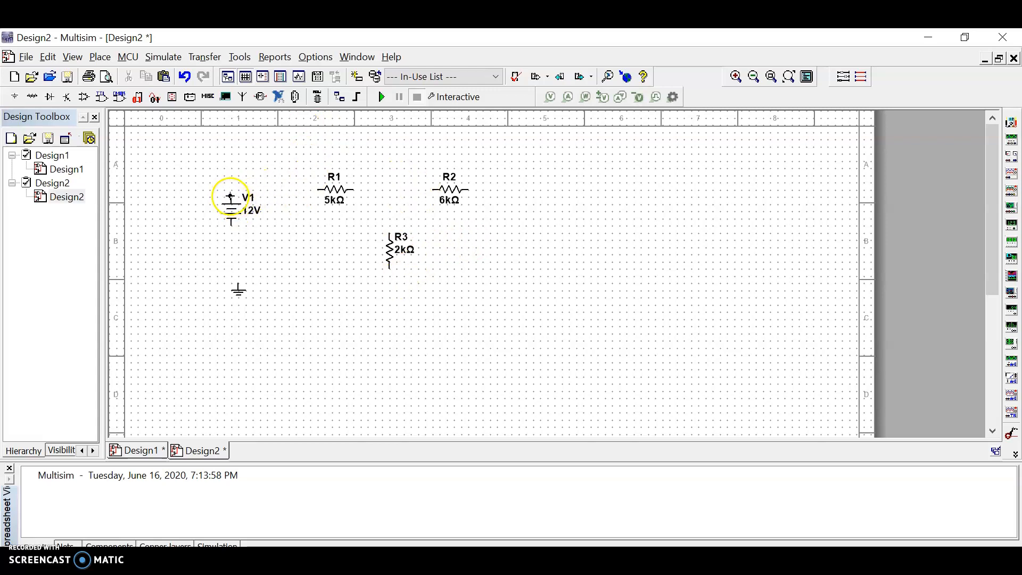
Wire the upper terminal of source V1 to R1, and R1's other end to R2.
{"action": "left_click", "coordinate": [231, 199]}
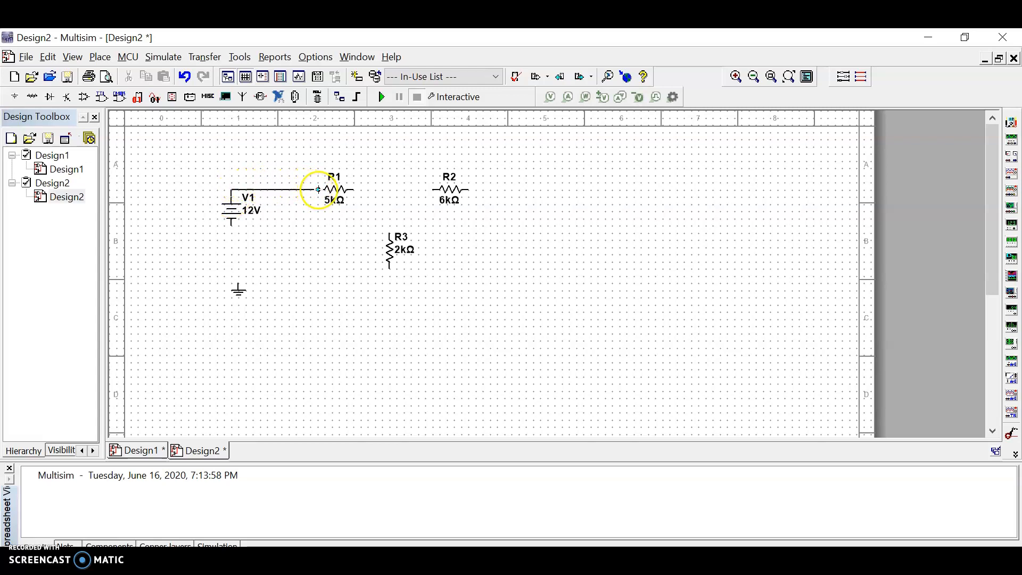
{"action": "left_click", "coordinate": [318, 189]}
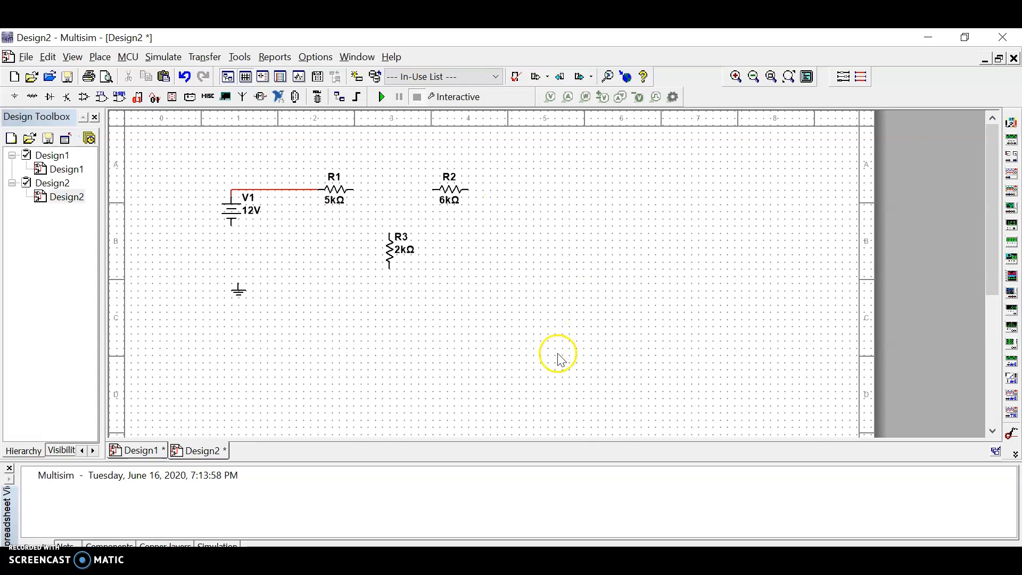
{"action": "left_click", "coordinate": [354, 190]}
{"action": "left_click", "coordinate": [434, 189]}
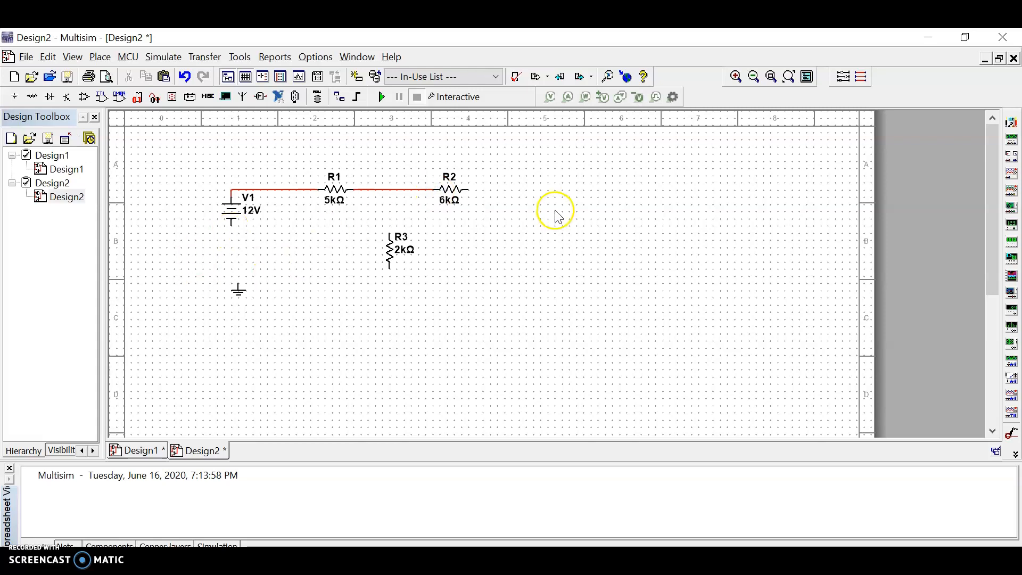
Wire R2's free end down and around to R3's lower end, and join R3's upper end to the wire between R1 and R2.
{"action": "left_click", "coordinate": [470, 190]}
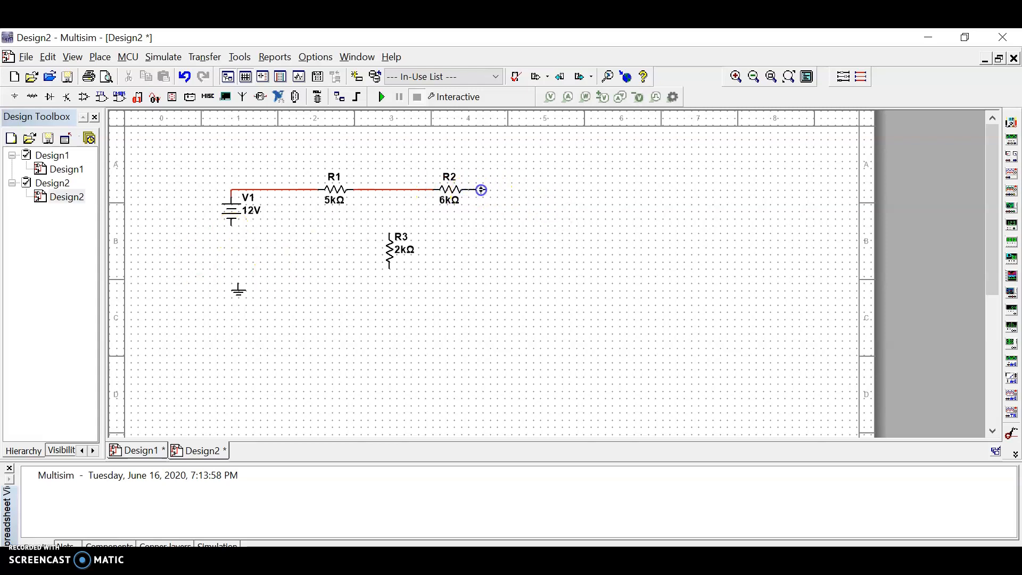
{"action": "left_click", "coordinate": [484, 259]}
{"action": "left_click", "coordinate": [484, 271]}
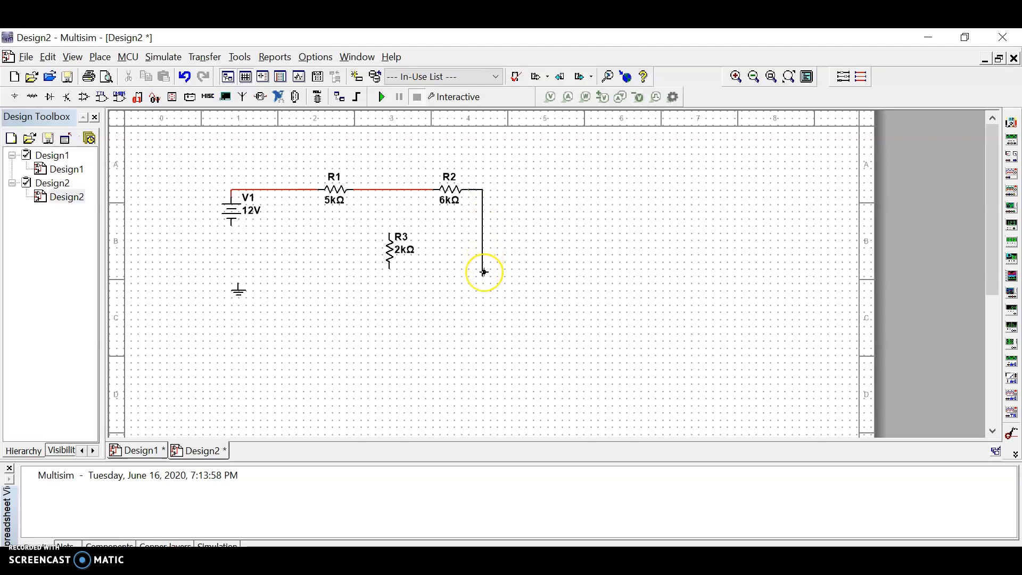
{"action": "left_click", "coordinate": [391, 266]}
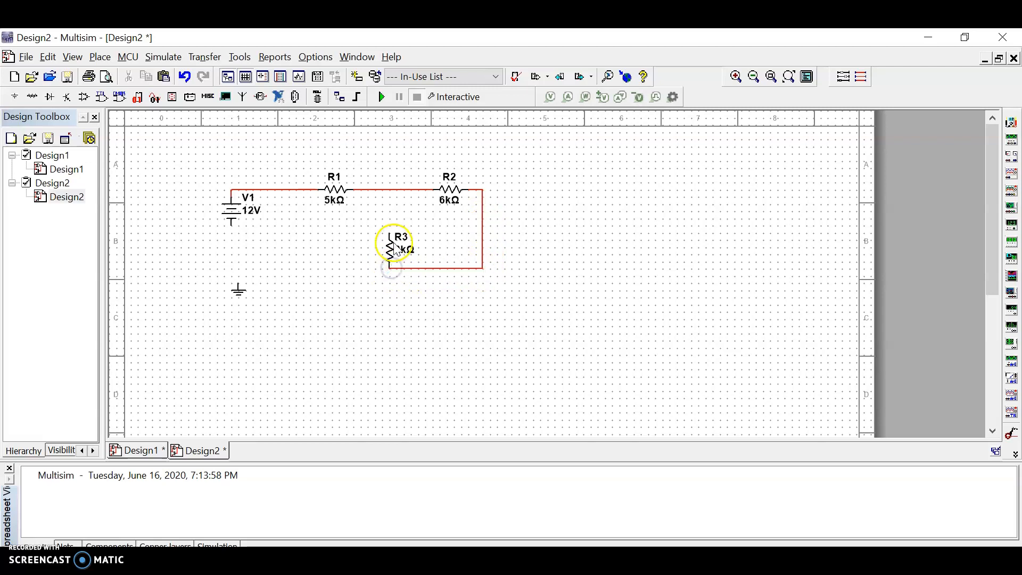
{"action": "left_click", "coordinate": [392, 208]}
{"action": "left_click", "coordinate": [392, 190]}
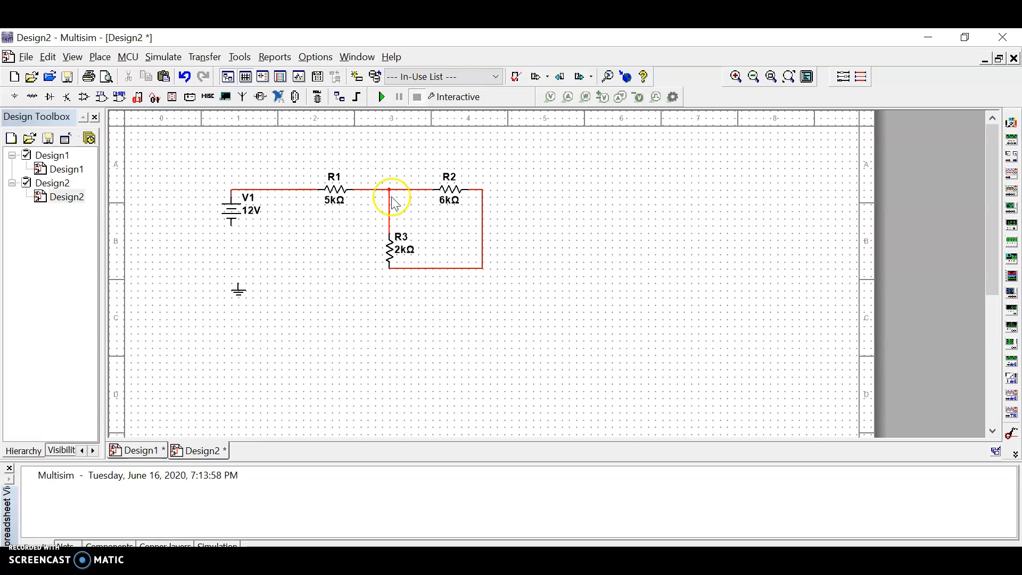
Wire V1's lower terminal to the node under R3 in a straight run and connect the ground symbol to that wire.
{"action": "left_click", "coordinate": [230, 224]}
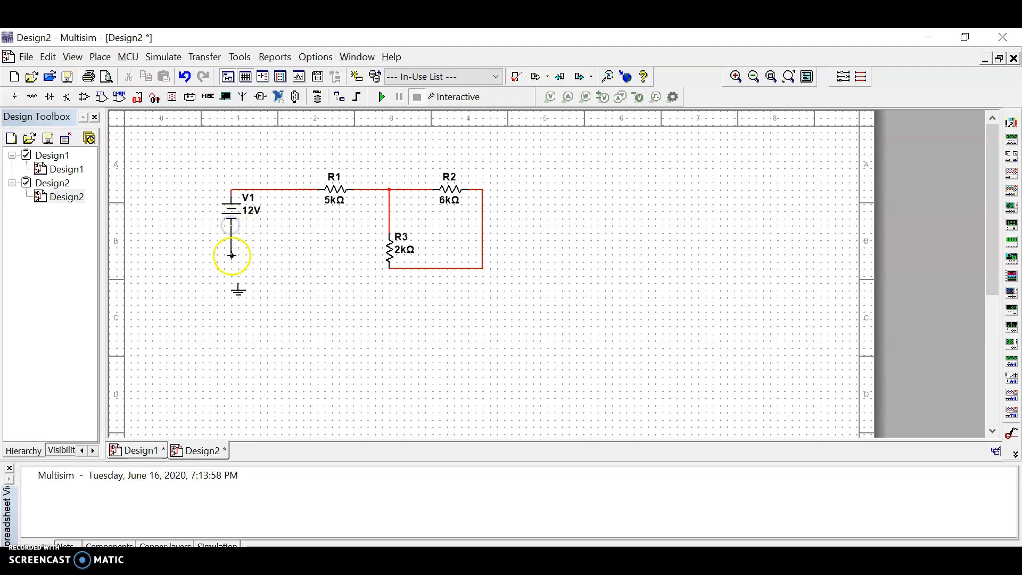
{"action": "left_click", "coordinate": [362, 273]}
{"action": "left_click", "coordinate": [389, 268]}
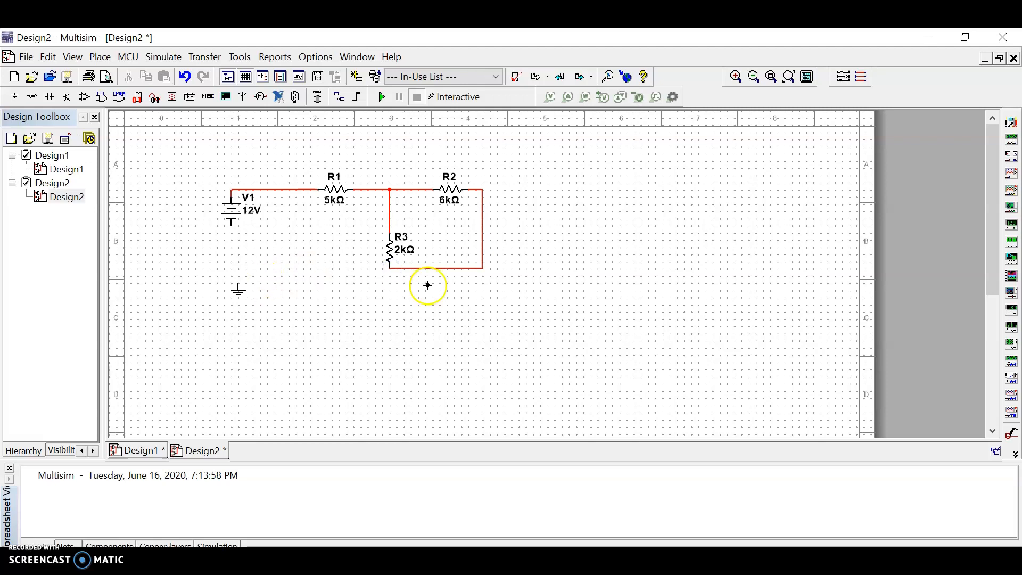
{"action": "left_click", "coordinate": [388, 267]}
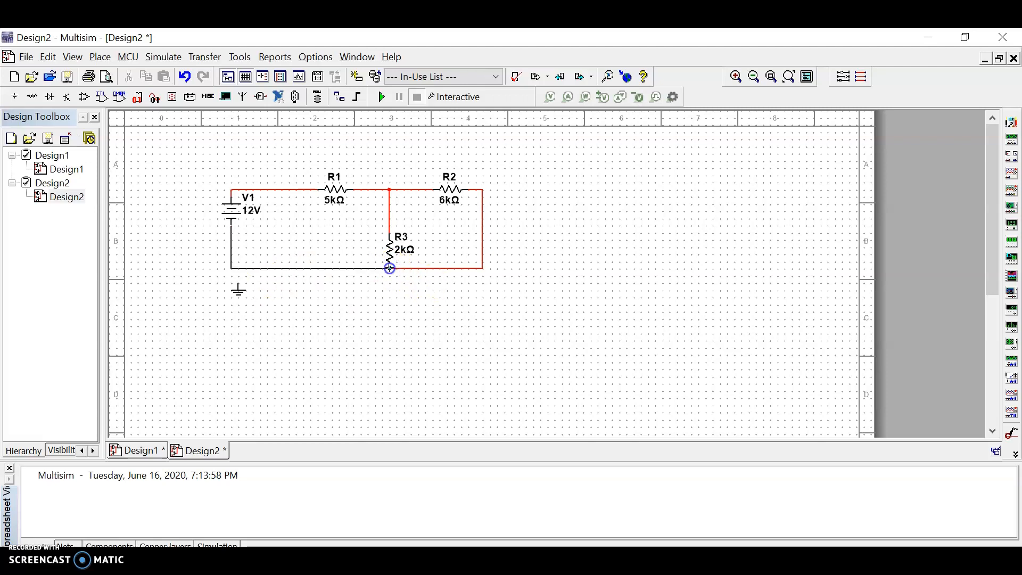
{"action": "left_click", "coordinate": [393, 269]}
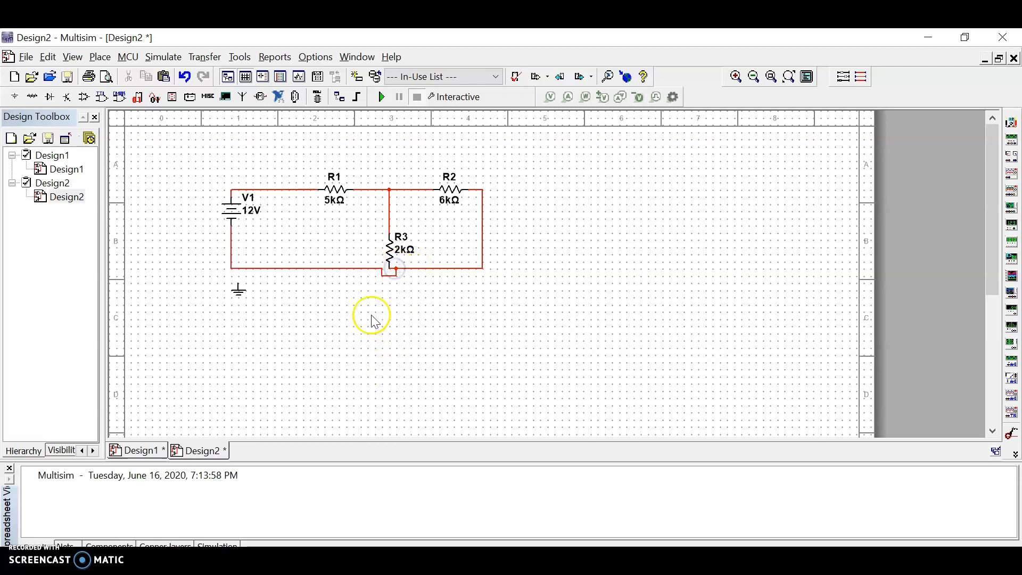
{"action": "left_click", "coordinate": [389, 274]}
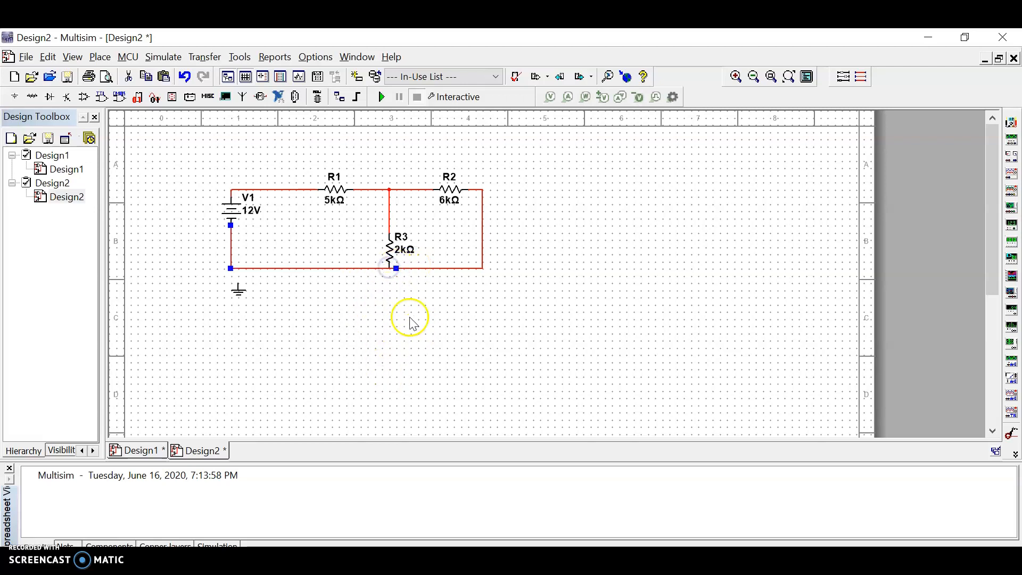
{"action": "left_click", "coordinate": [312, 331]}
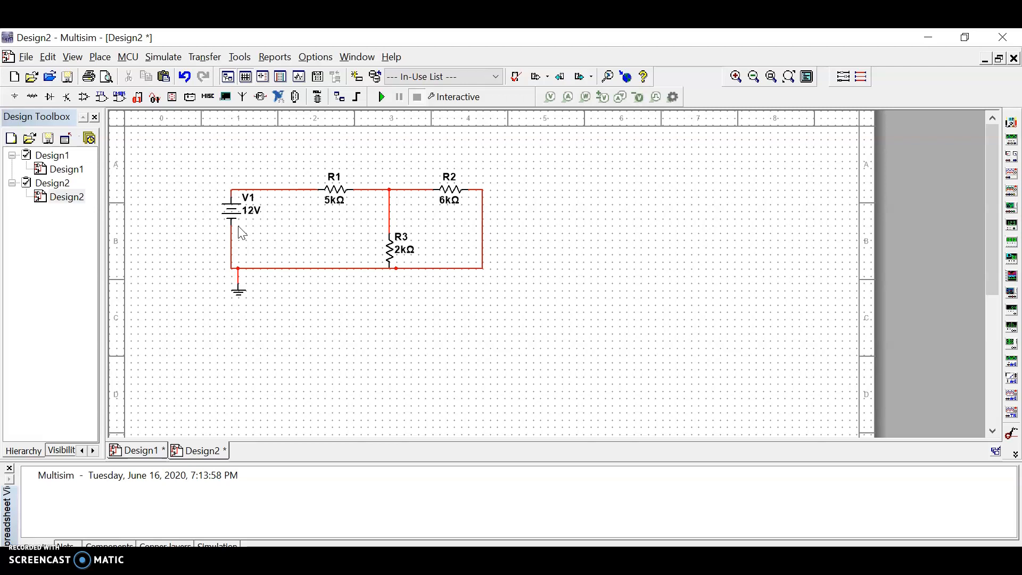
{"action": "left_click", "coordinate": [252, 224]}
Place a voltage probe on the wire just before R2 and hide its readout box.
{"action": "left_click", "coordinate": [550, 96]}
{"action": "left_click", "coordinate": [420, 189]}
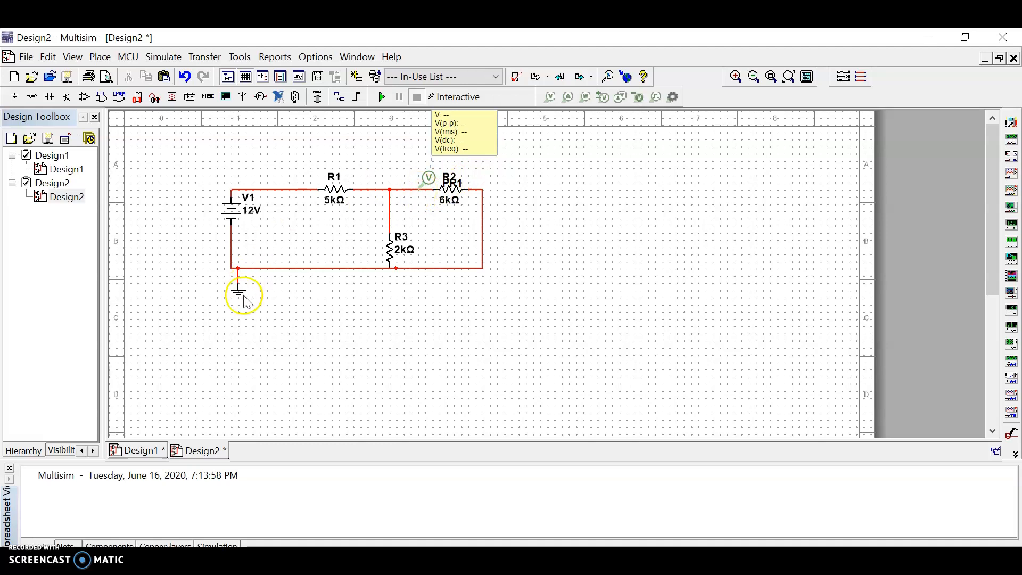
{"action": "right_click", "coordinate": [464, 148]}
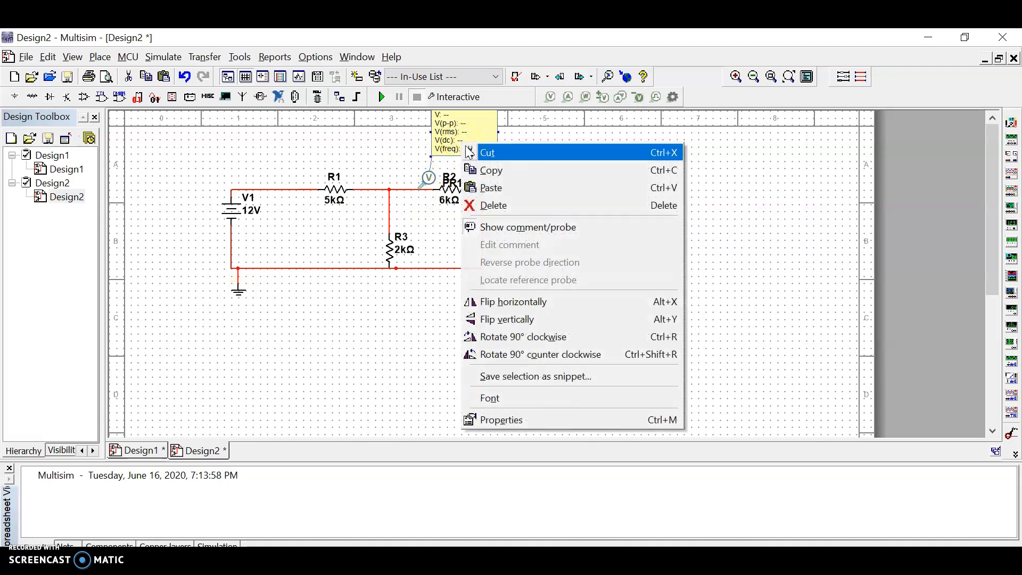
{"action": "left_click", "coordinate": [567, 227]}
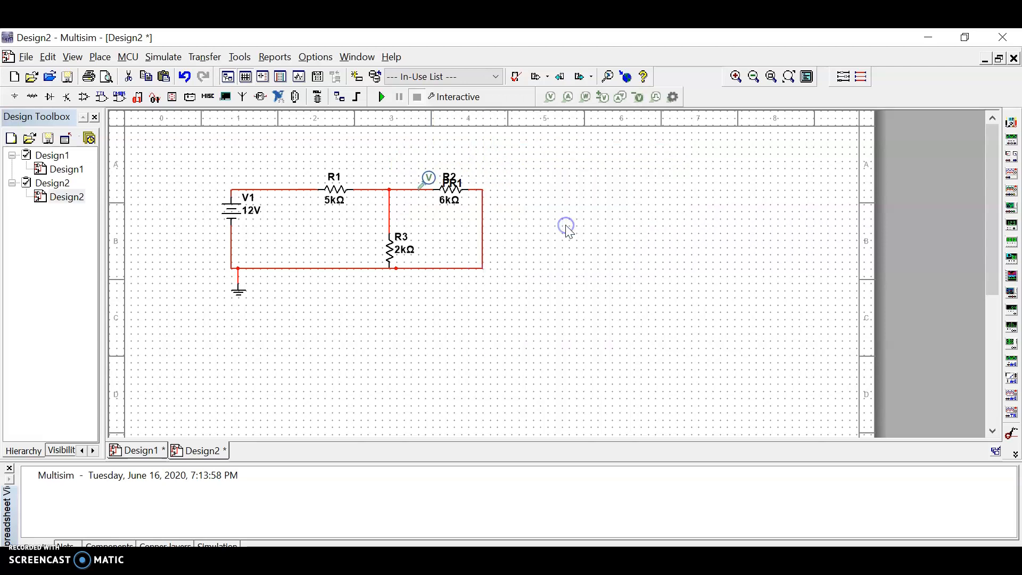
Set the voltage probe's RefDes to v2.
{"action": "double_click", "coordinate": [429, 180]}
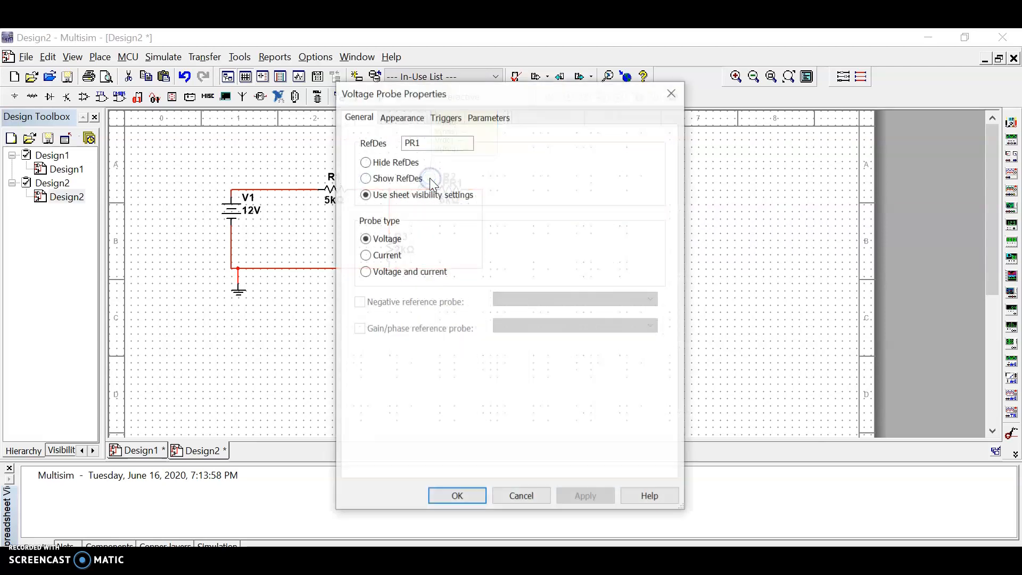
{"action": "left_click_drag", "start_coordinate": [500, 97], "coordinate": [744, 102]}
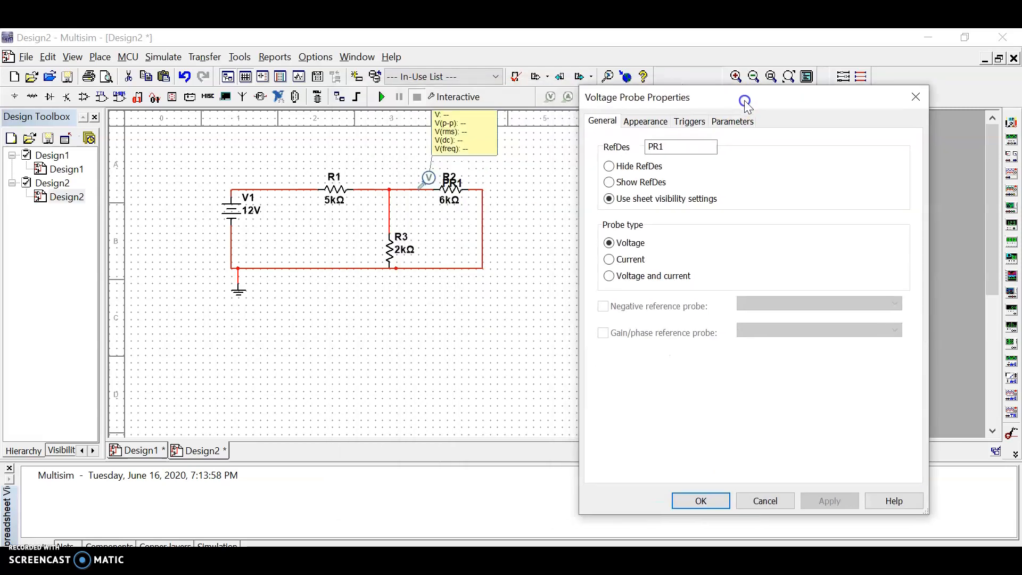
{"action": "double_click", "coordinate": [651, 145]}
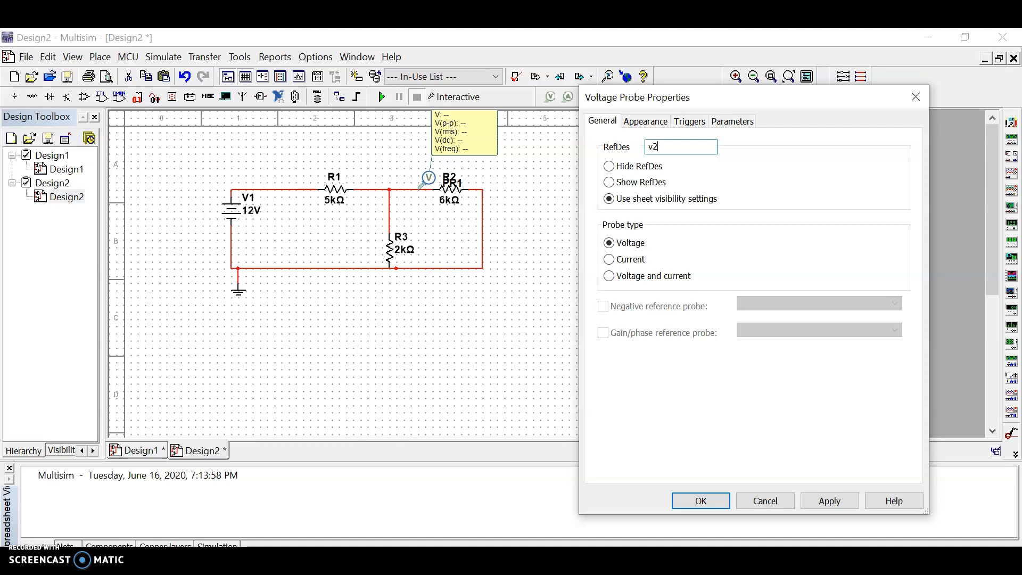
{"action": "left_click", "coordinate": [828, 500]}
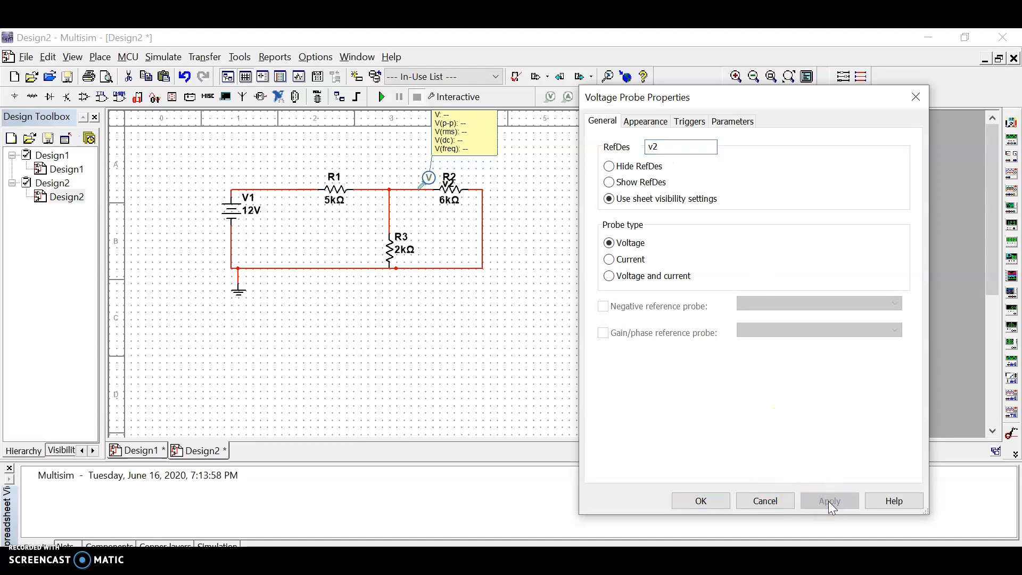
{"action": "left_click", "coordinate": [702, 501]}
Raise resistor R2's name label clear of the probe label, undoing the accidental shift of the resistor itself.
{"action": "mouse_move", "coordinate": [449, 174]}
{"action": "left_mouse_down"}
{"action": "mouse_move", "coordinate": [418, 155]}
{"action": "mouse_move", "coordinate": [449, 173]}
{"action": "left_mouse_up"}
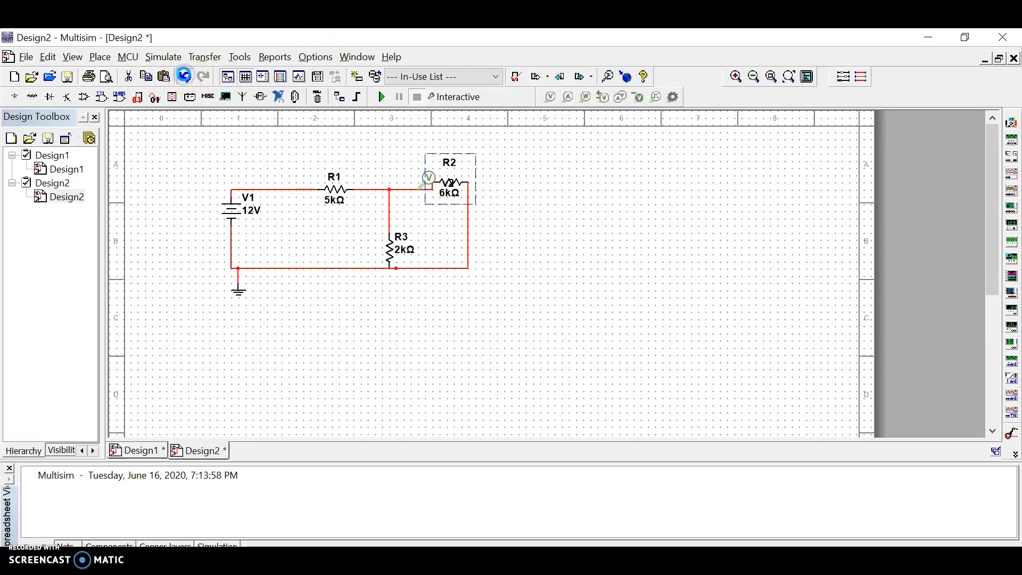
{"action": "left_click", "coordinate": [184, 76]}
{"action": "left_click", "coordinate": [453, 199]}
{"action": "left_click", "coordinate": [538, 227]}
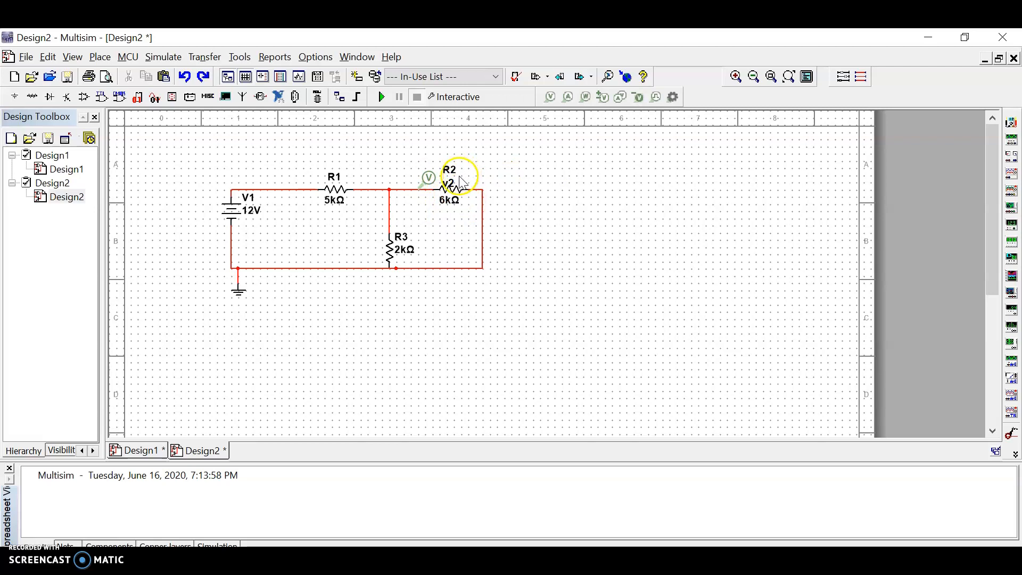
Place a current probe on the wire between V1 and R1 and hide its readout box.
{"action": "left_click", "coordinate": [568, 97]}
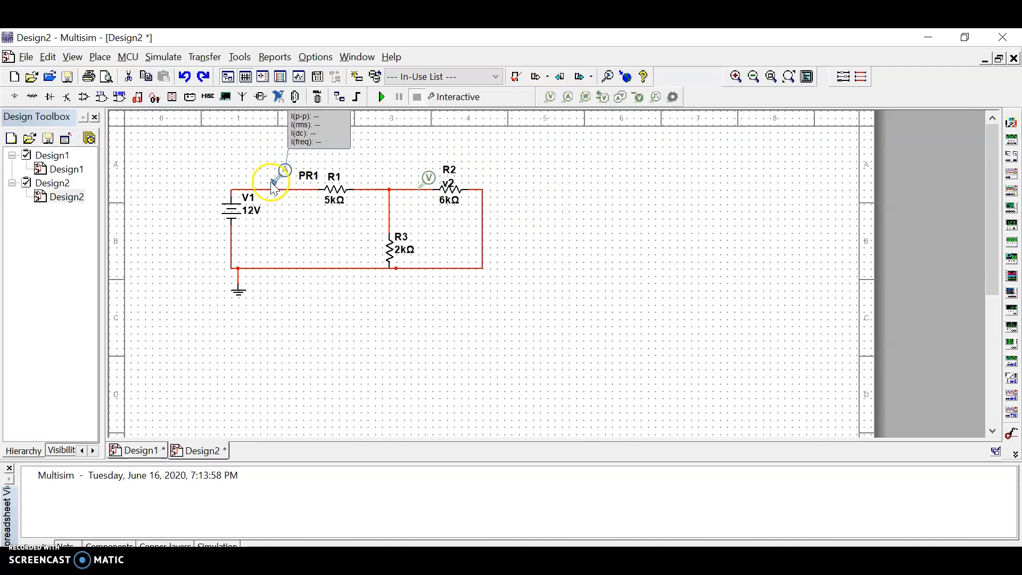
{"action": "left_click", "coordinate": [271, 182]}
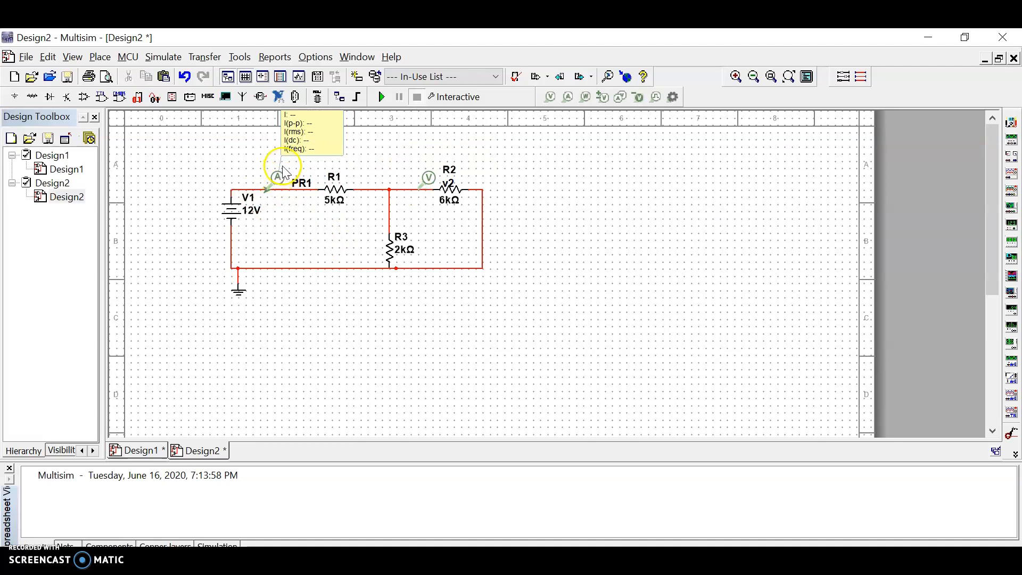
{"action": "right_click", "coordinate": [319, 152]}
{"action": "left_click", "coordinate": [373, 228]}
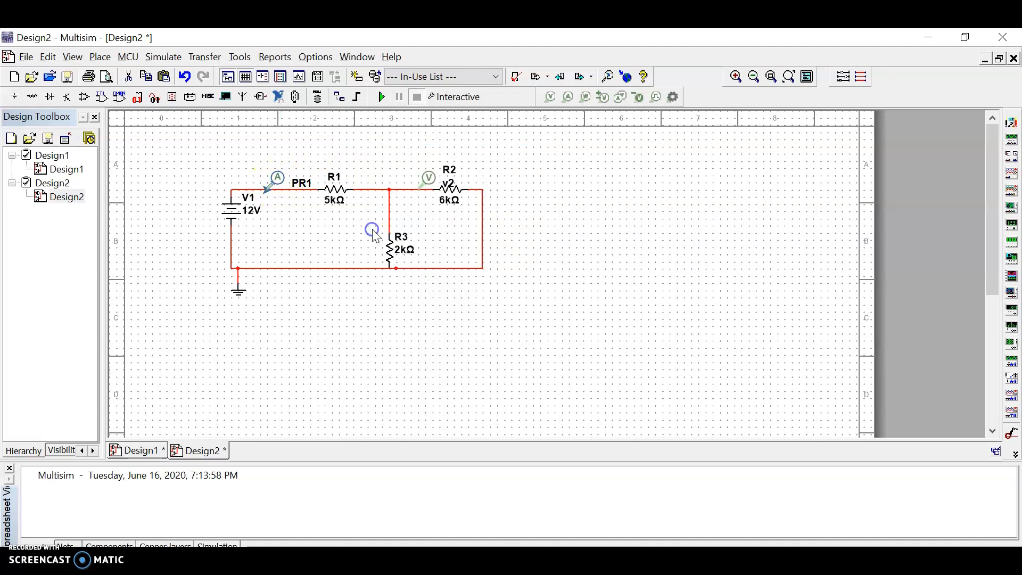
Set the current probe's RefDes to Itotal.
{"action": "double_click", "coordinate": [277, 180]}
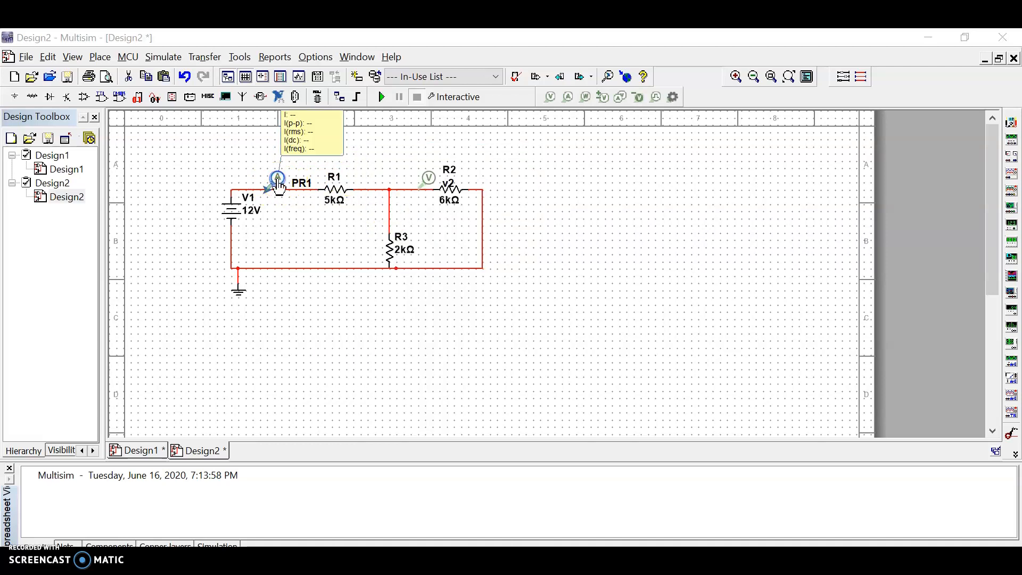
{"action": "double_click", "coordinate": [650, 148]}
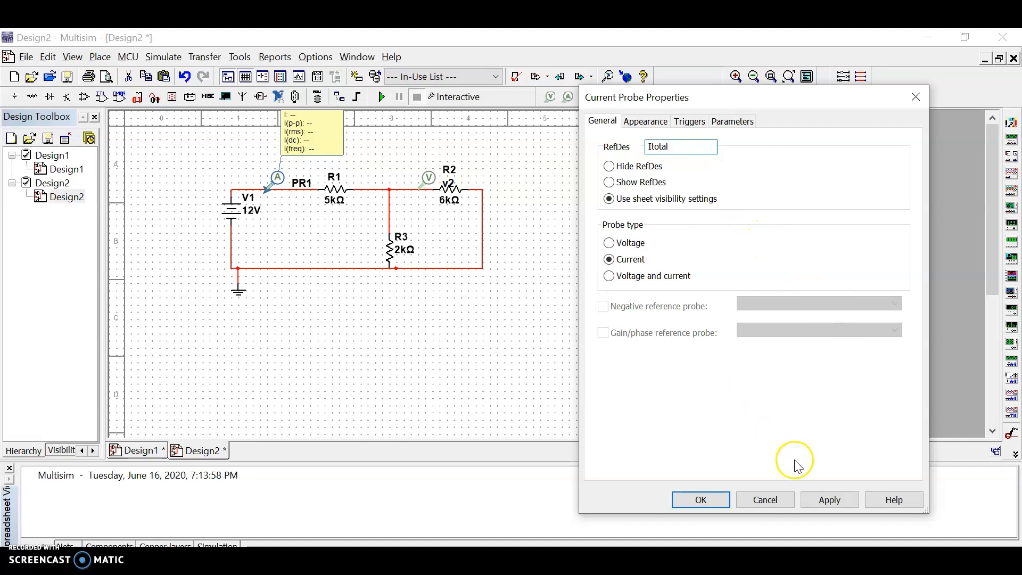
{"action": "left_click", "coordinate": [830, 501]}
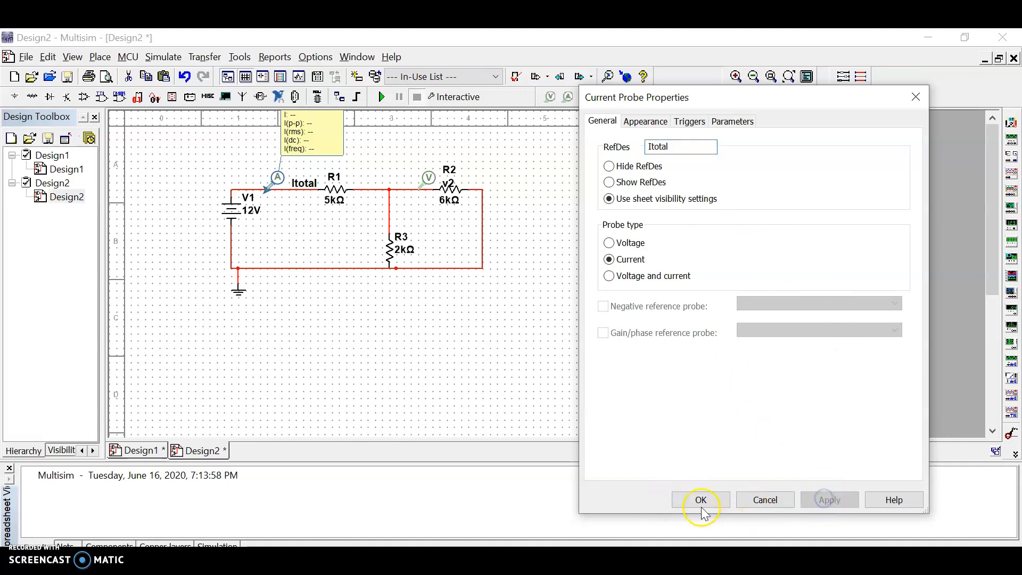
{"action": "left_click", "coordinate": [700, 500]}
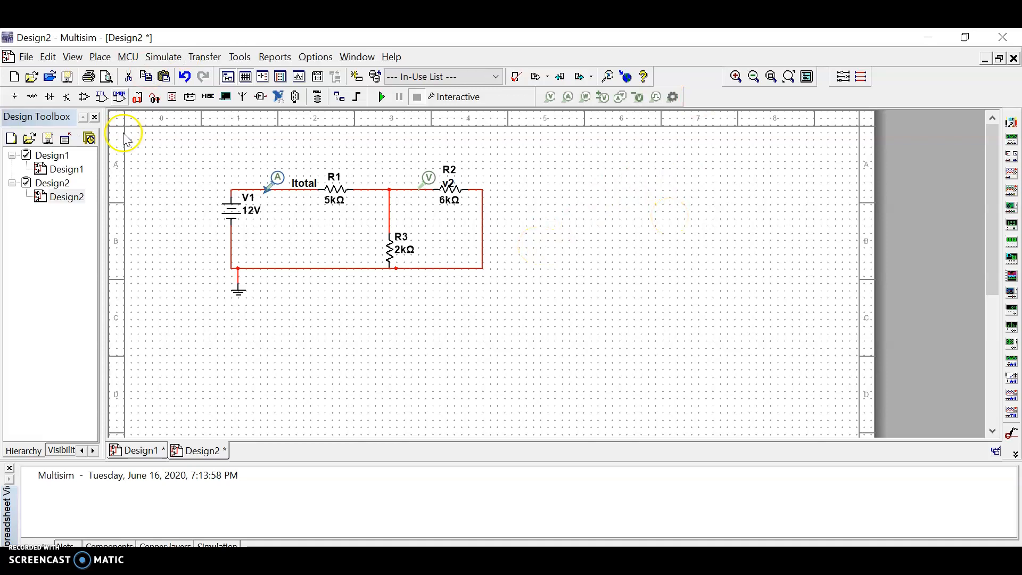
Run a DC Operating Point analysis on I(Itotal) and V(v2), with the circuit variables list filtered to Probes.
{"action": "left_click", "coordinate": [163, 57]}
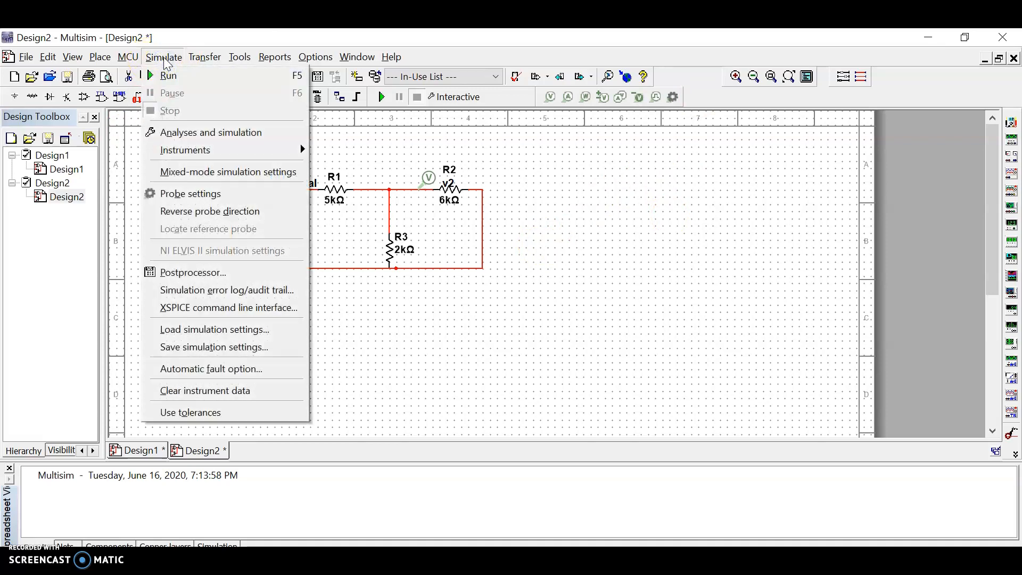
{"action": "left_click", "coordinate": [193, 134]}
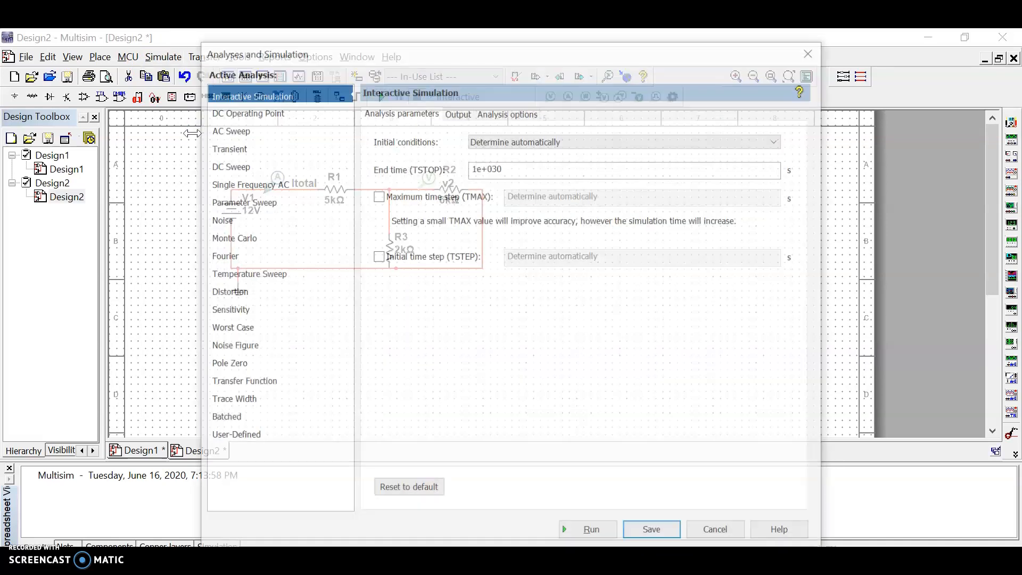
{"action": "left_click", "coordinate": [237, 112]}
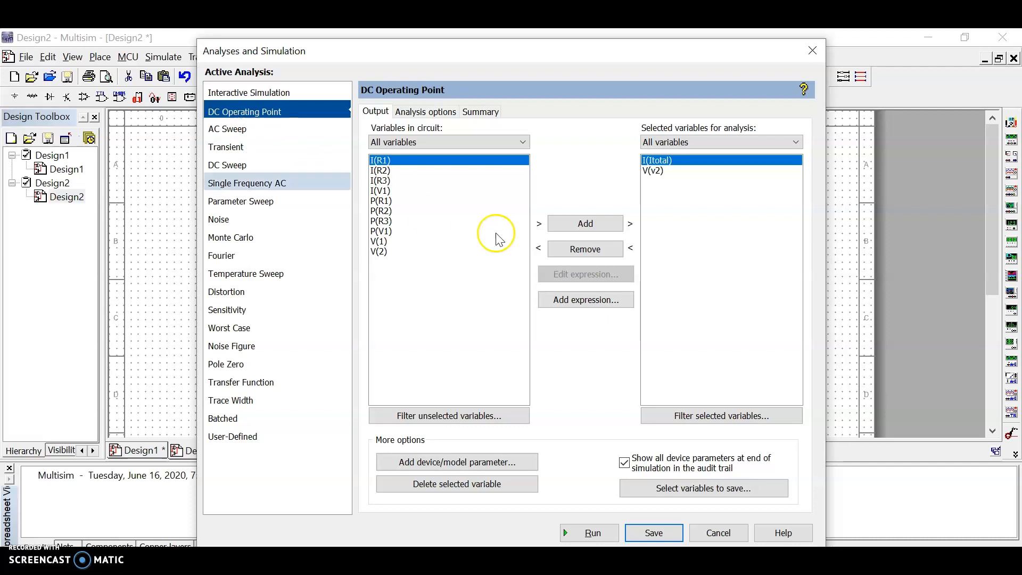
{"action": "left_click", "coordinate": [524, 142]}
{"action": "left_click", "coordinate": [436, 218]}
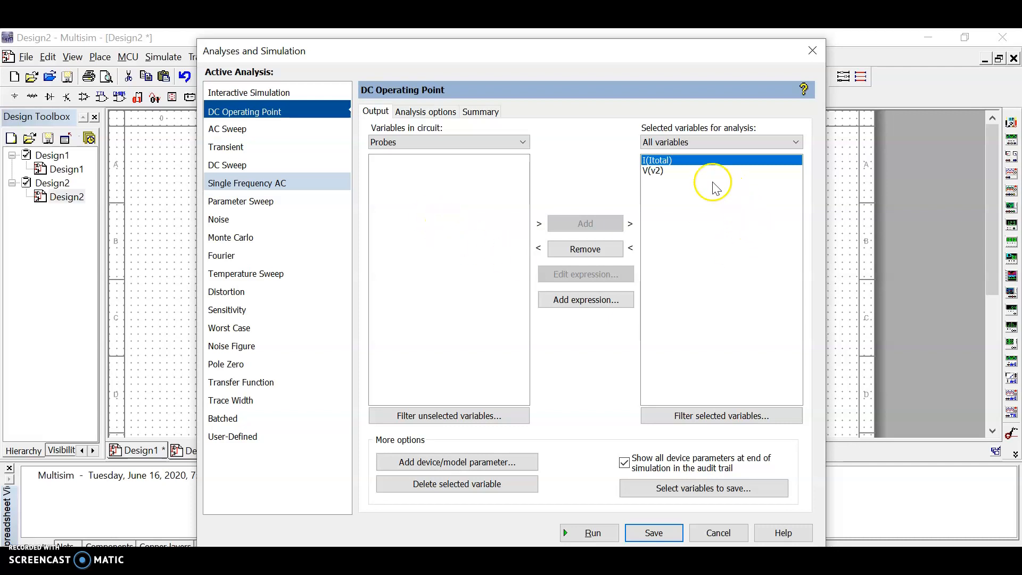
{"action": "left_click", "coordinate": [587, 533]}
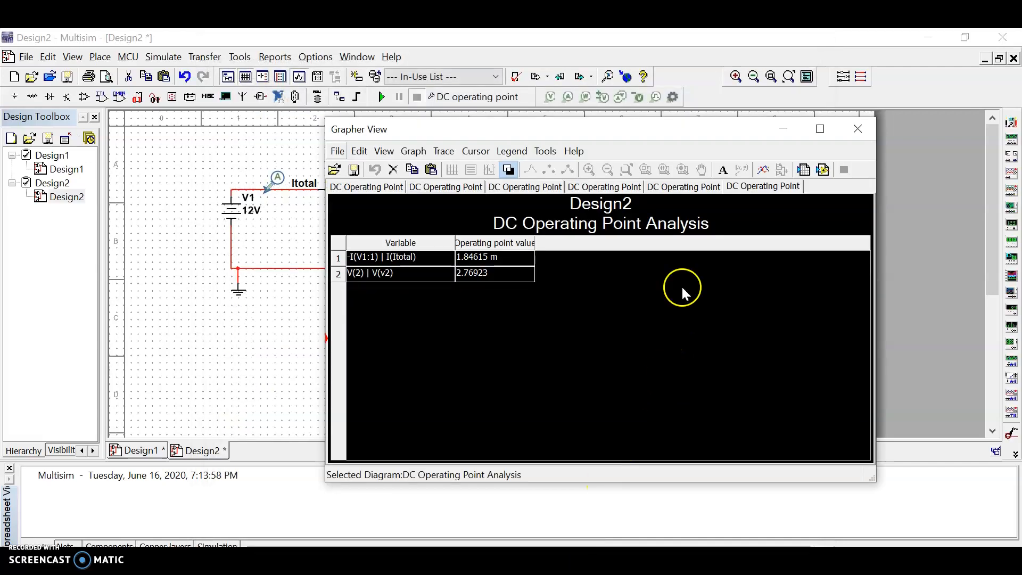
Switch the Grapher's DC Operating Point results from a black to a white background and keep the results window fully in view.
{"action": "left_click_drag", "start_coordinate": [660, 131], "coordinate": [830, 116]}
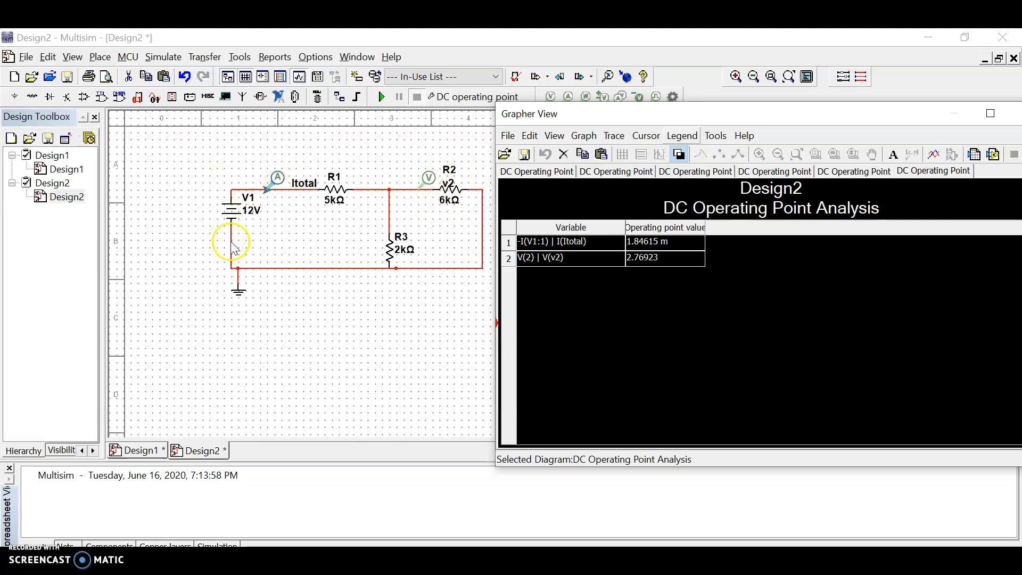
{"action": "left_click", "coordinate": [687, 155]}
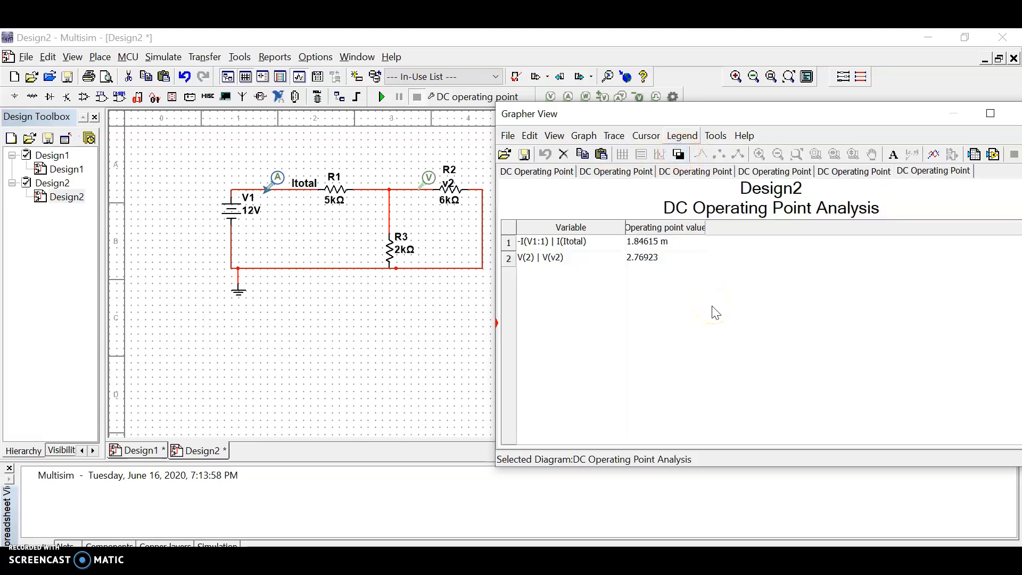
{"action": "left_click_drag", "start_coordinate": [866, 114], "coordinate": [671, 124]}
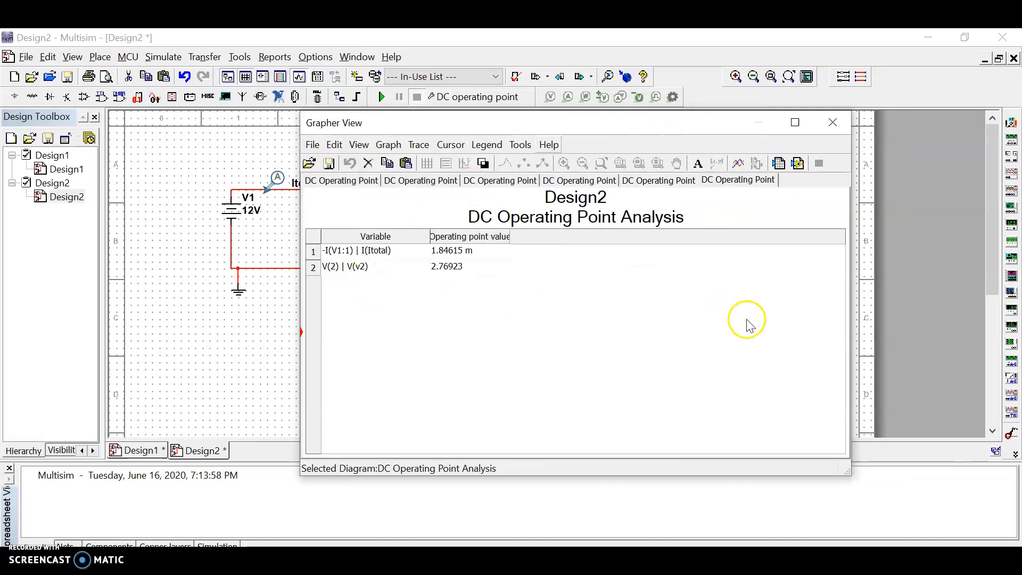
Export the DC Operating Point table to a new Excel worksheet for review, and close the Grapher results window.
{"action": "left_click", "coordinate": [777, 164]}
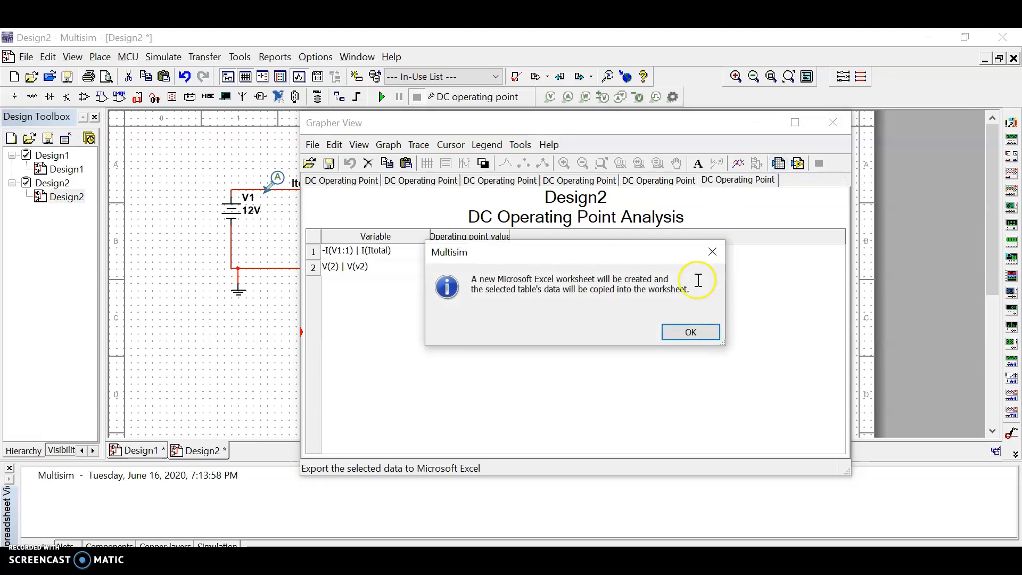
{"action": "left_click", "coordinate": [694, 332]}
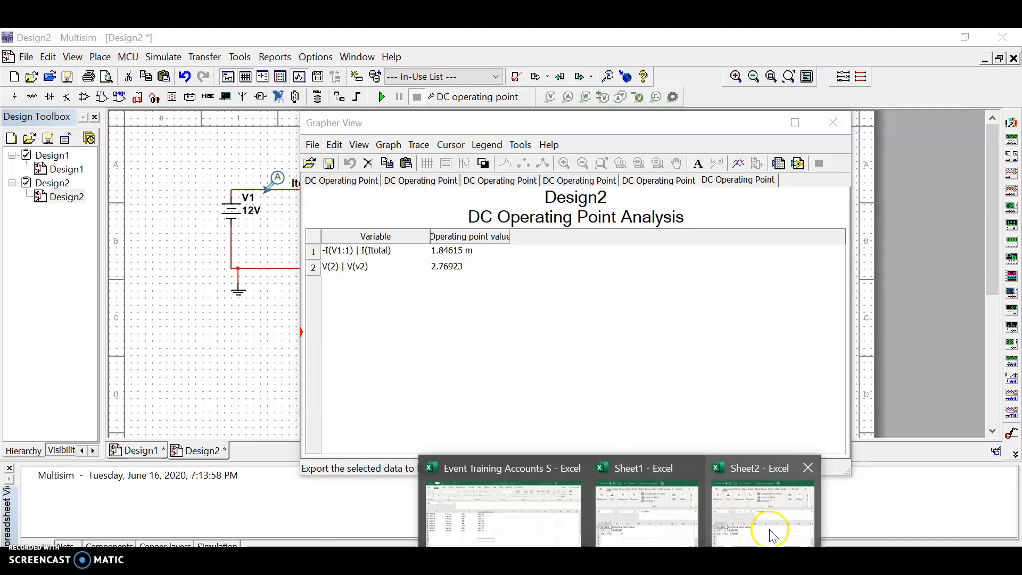
{"action": "left_click", "coordinate": [775, 535]}
{"action": "left_click_drag", "start_coordinate": [711, 102], "coordinate": [865, 48]}
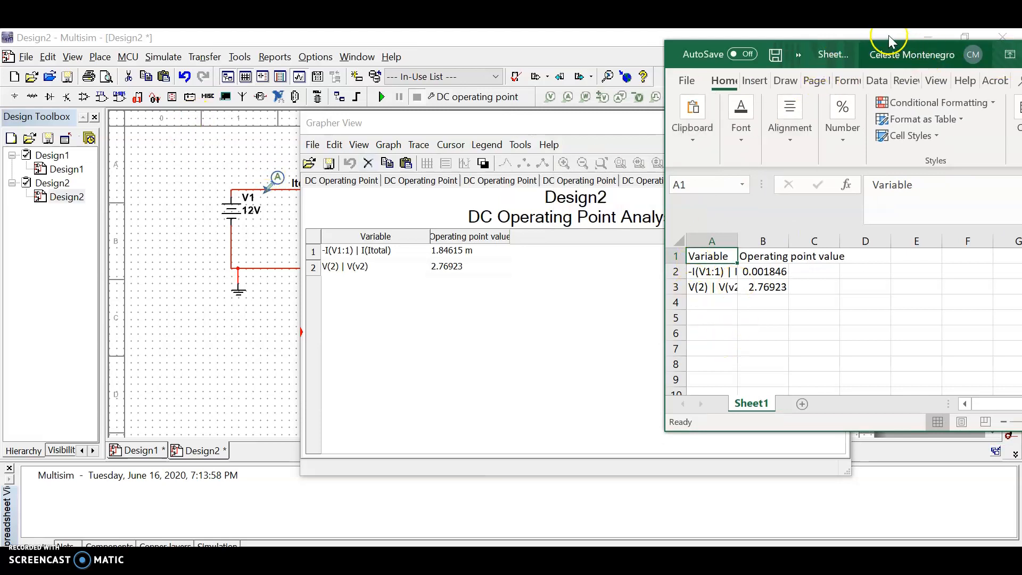
{"action": "left_click_drag", "start_coordinate": [852, 42], "coordinate": [612, 41]}
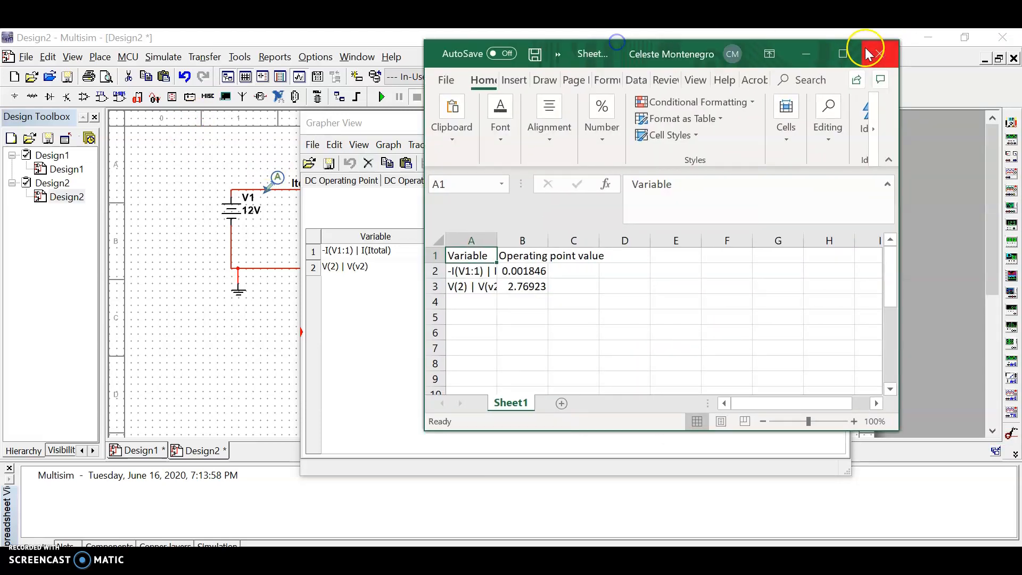
{"action": "left_click", "coordinate": [803, 55]}
{"action": "left_click", "coordinate": [835, 121]}
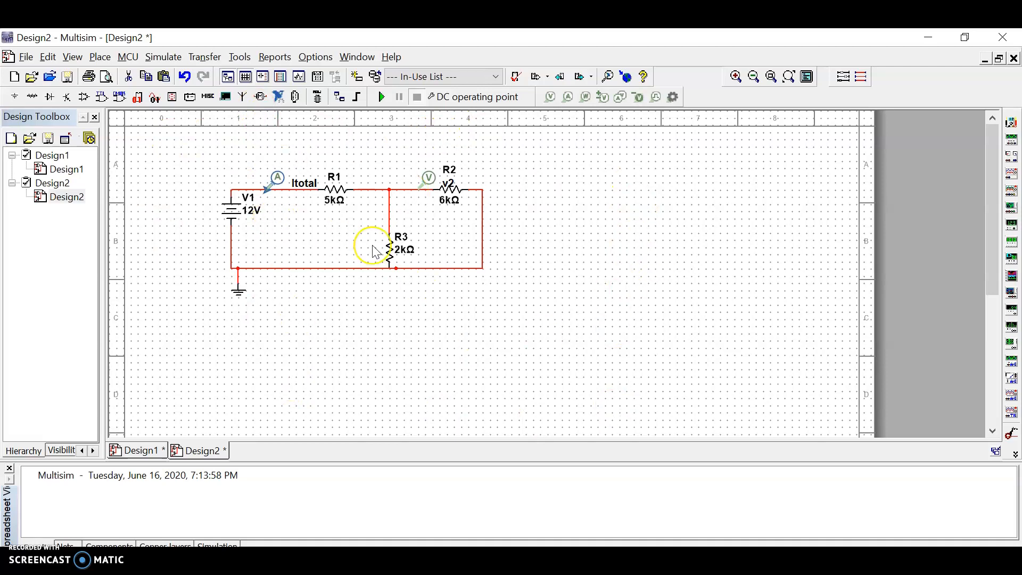
{"action": "left_click", "coordinate": [29, 59]}
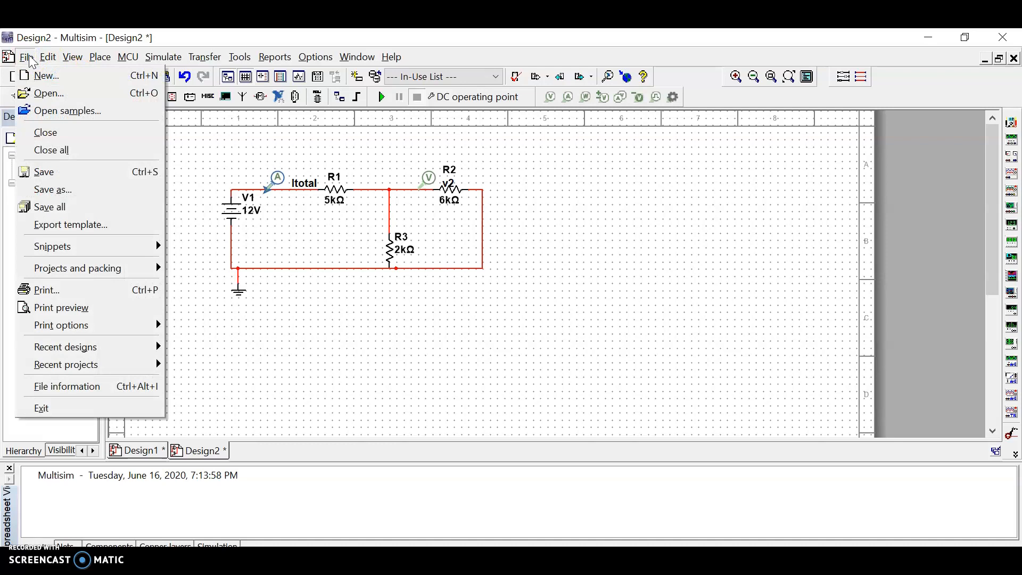
{"action": "left_click", "coordinate": [51, 234]}
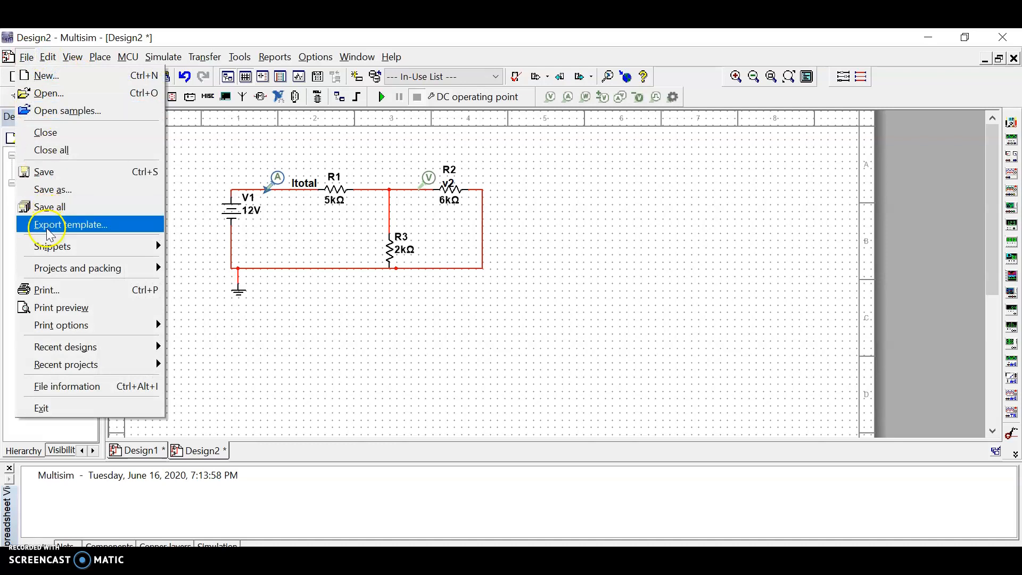
{"action": "left_click", "coordinate": [619, 257]}
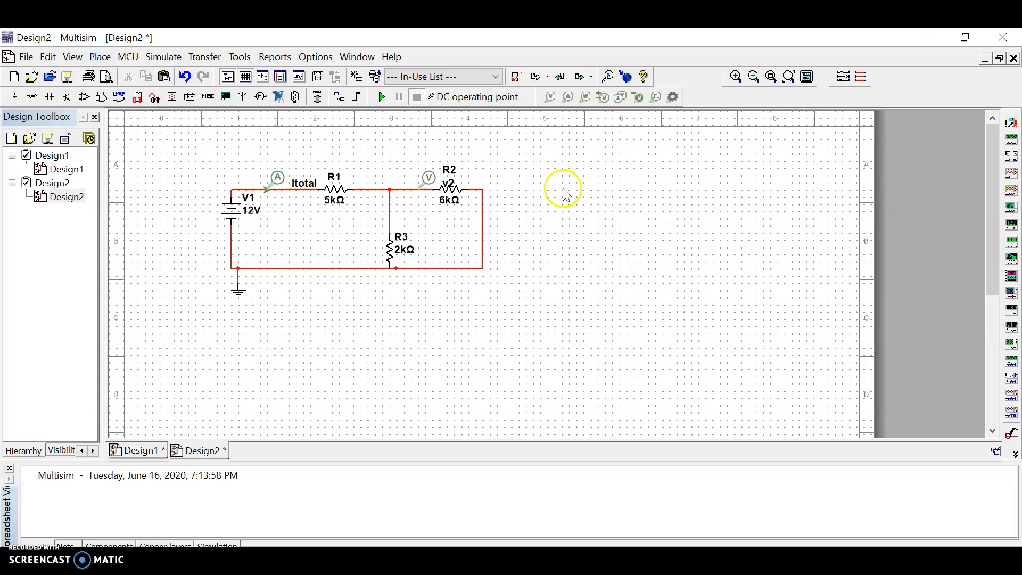